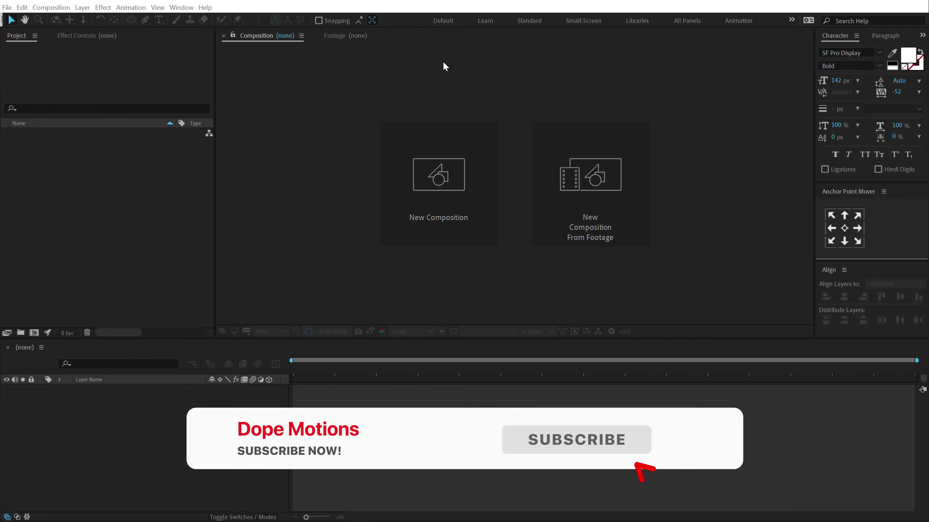
# - Create a new 1920×1080, 30 fps composition named 'Render'
pyautogui.click(428, 175)
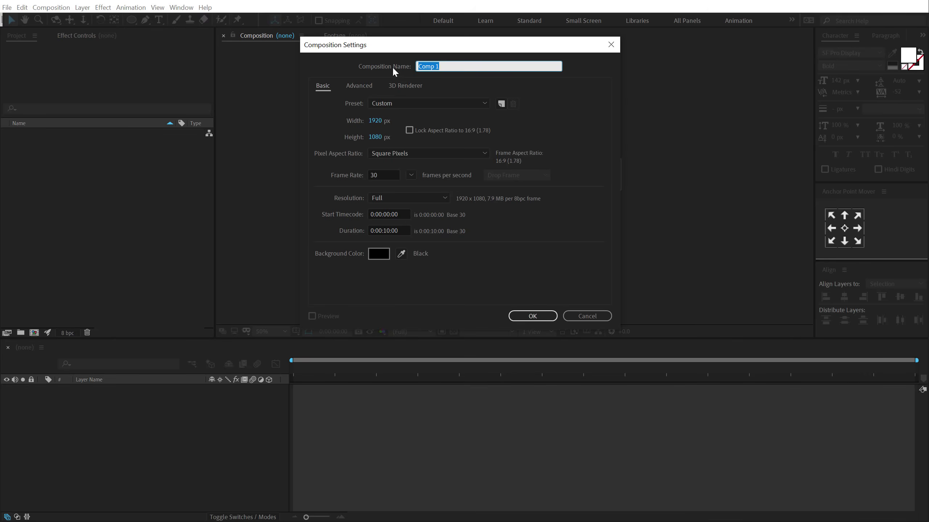
pyautogui.write('Render')
pyautogui.click(528, 317)
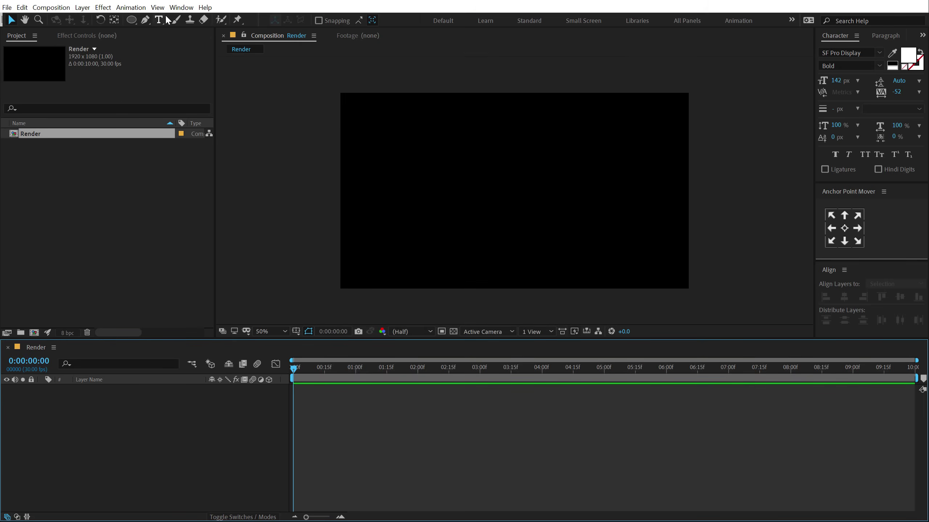
# - Add a text layer reading 'typography poster by dope motions.' and move it toward the centre
pyautogui.click(159, 20)
pyautogui.click(413, 193)
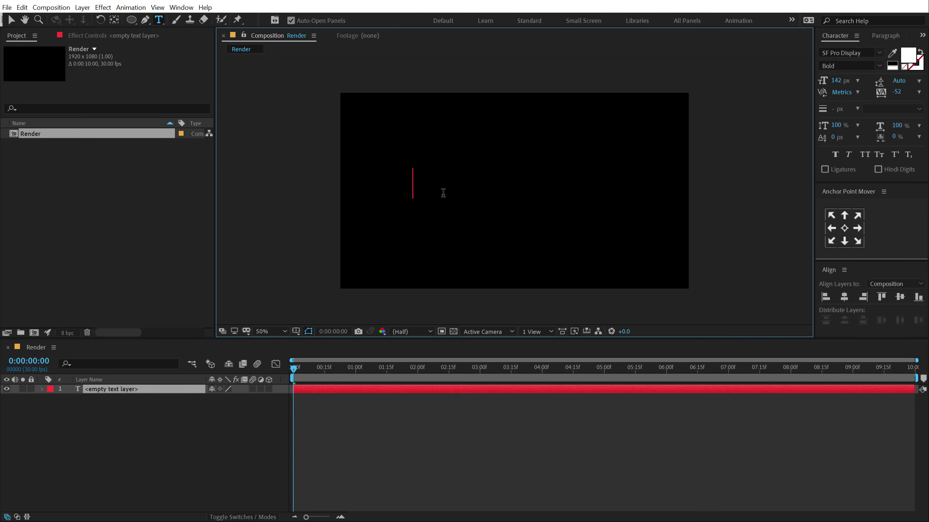
pyautogui.write('typograp')
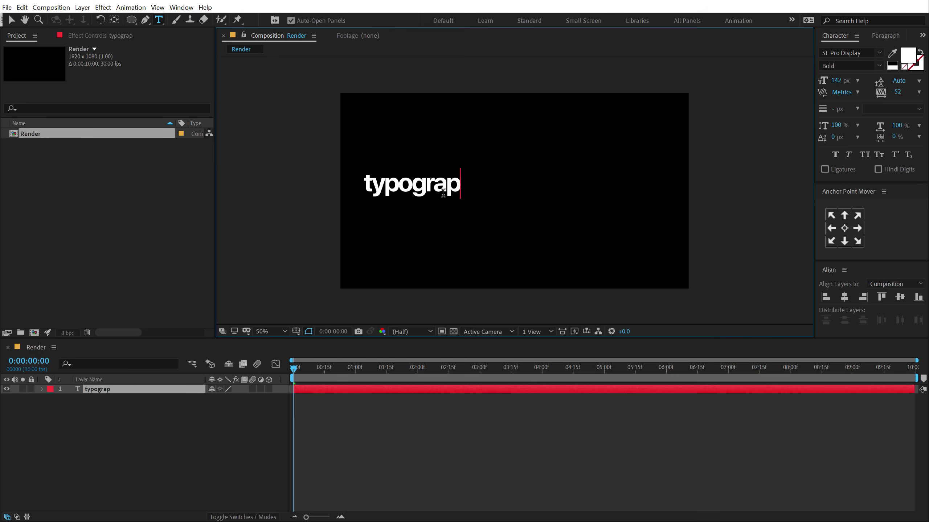
pyautogui.write('hy poster by dope motions')
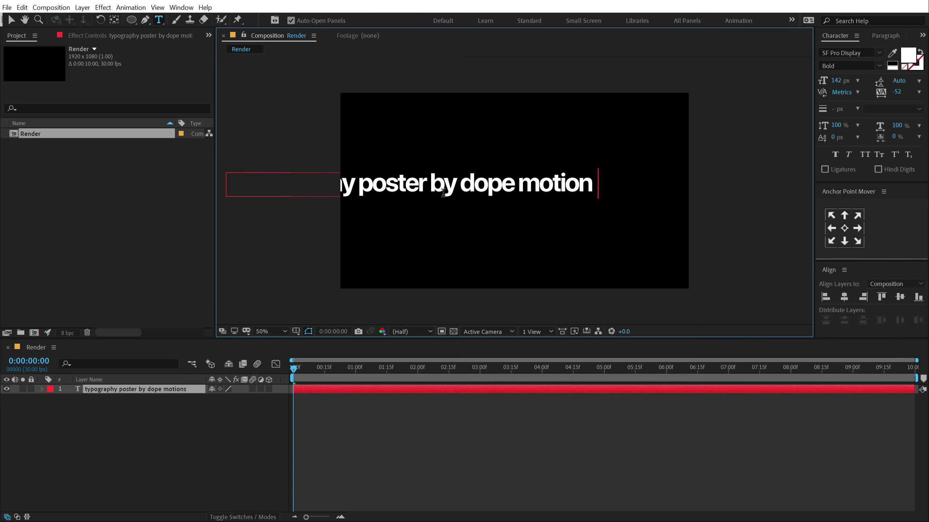
pyautogui.write('.')
pyautogui.press('Escape')
pyautogui.moveTo(415, 191); pyautogui.dragTo(497, 193)
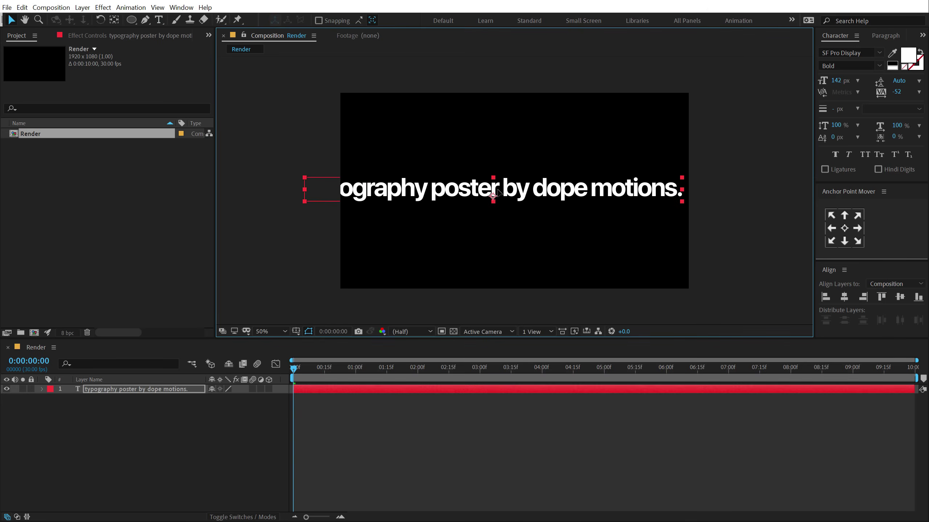
# - Format the text as All Caps at 108 px with tracking 0, centred in the comp
pyautogui.click(865, 155)
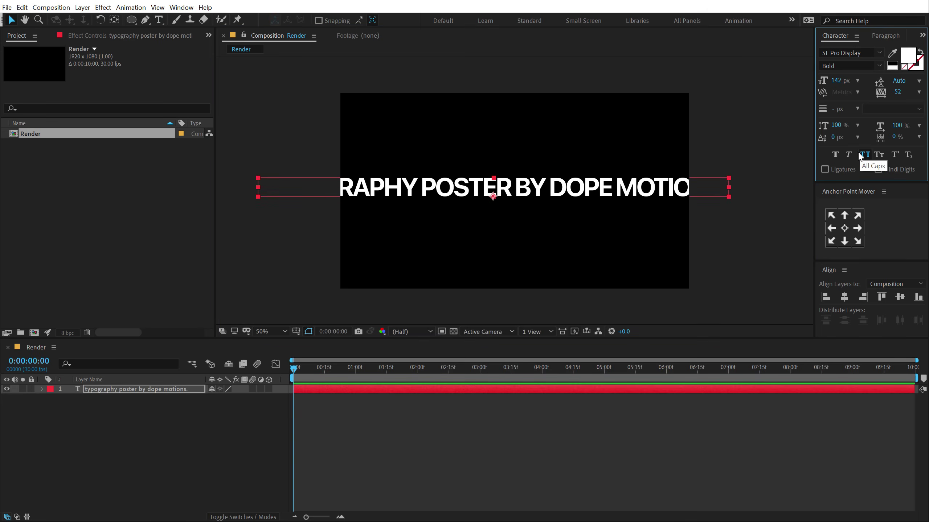
pyautogui.moveTo(838, 81); pyautogui.dragTo(823, 81)
pyautogui.click(897, 91)
pyautogui.write('0')
pyautogui.press('Return')
pyautogui.click(715, 149)
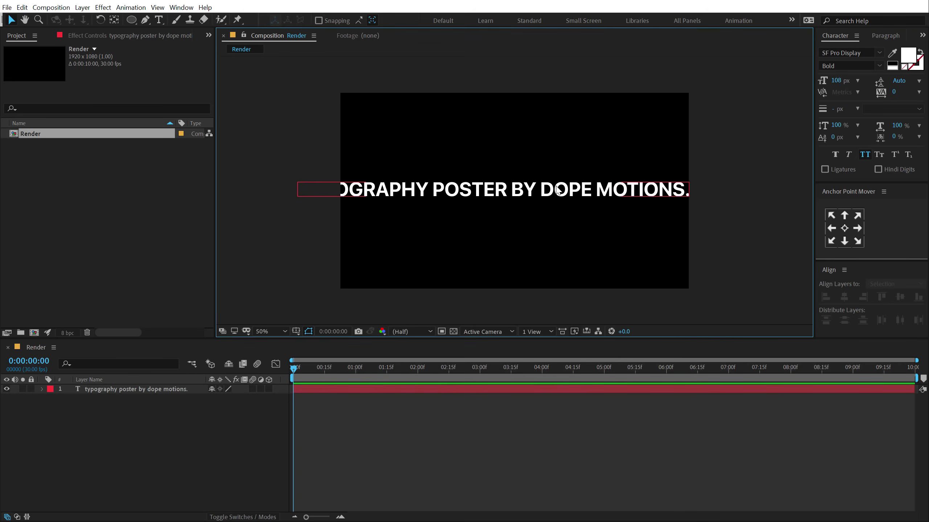
pyautogui.moveTo(557, 189); pyautogui.dragTo(574, 184)
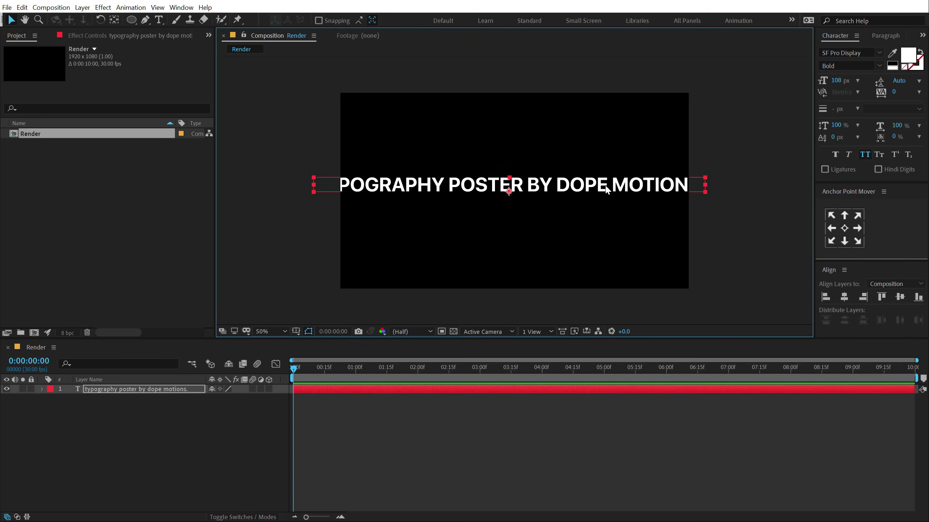
# - Show the title/action safe guides and draw a circular ellipse mask over the text
pyautogui.click(131, 20)
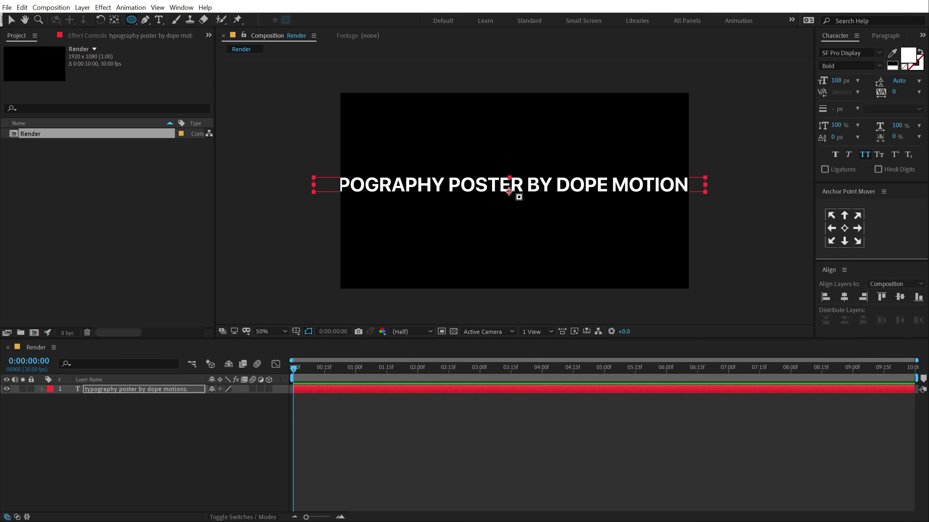
pyautogui.click(296, 332)
pyautogui.click(319, 345)
pyautogui.scroll(2, 514, 196)
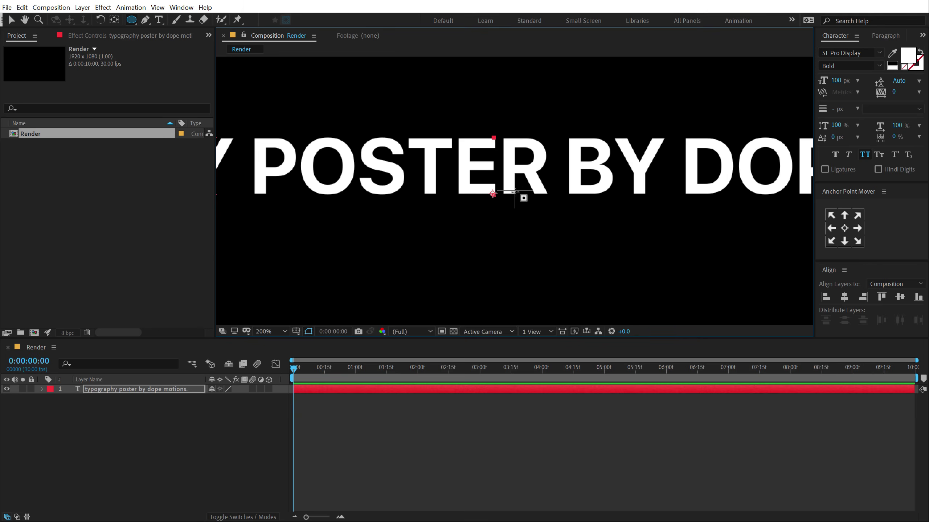
pyautogui.moveTo(514, 190); pyautogui.dragTo(793, 399)
pyautogui.press(',')
pyautogui.press(',')
pyautogui.press(',')
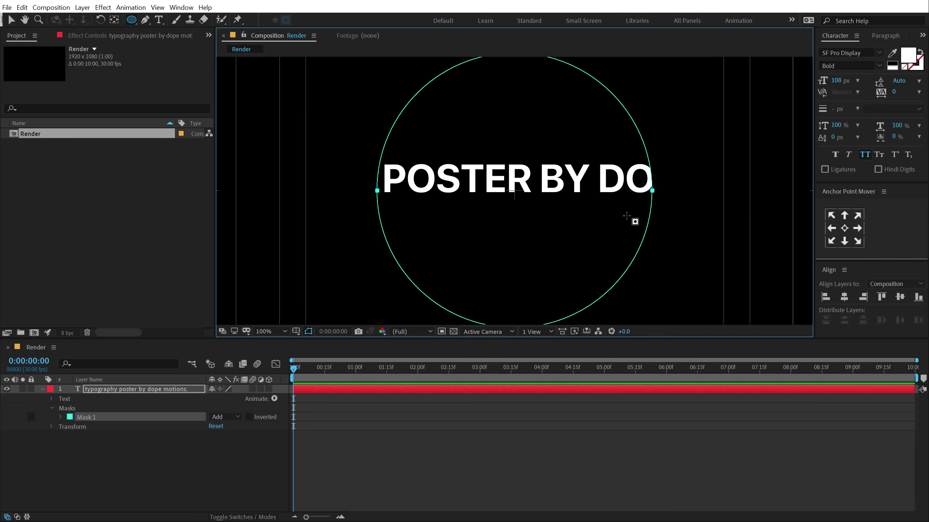
# - Expand the text layer's Text > Path Options and open the Path list
pyautogui.click(51, 400)
pyautogui.click(66, 363)
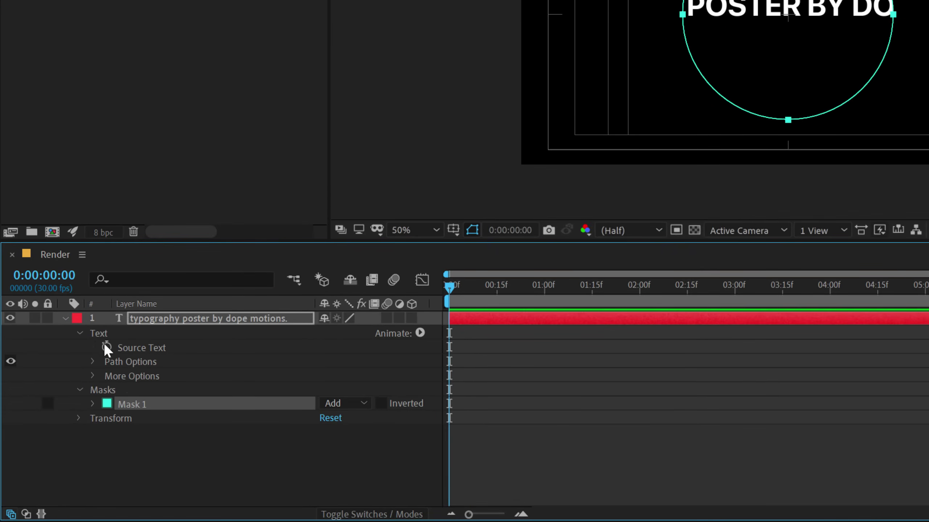
pyautogui.click(91, 362)
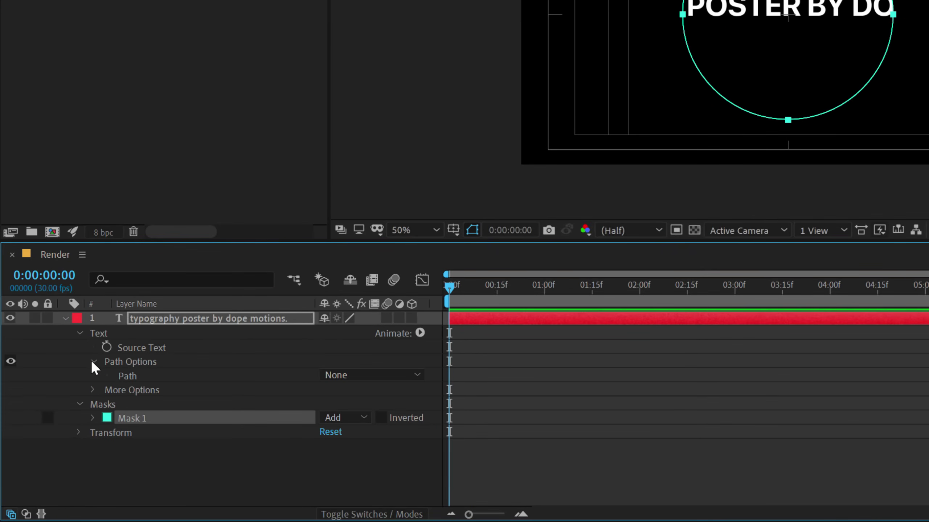
pyautogui.click(356, 377)
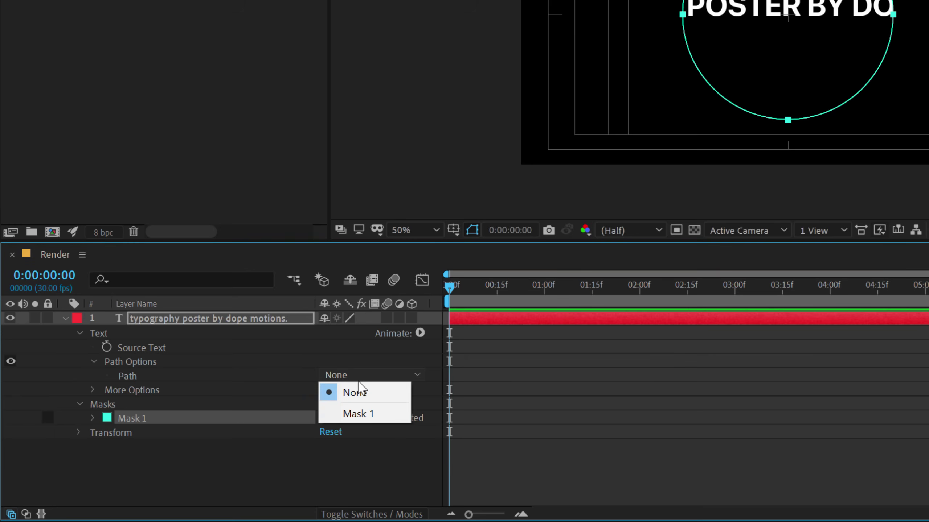
# - Set the text path to Mask 1 with Reverse Path on, so text runs outside the circle
pyautogui.click(360, 415)
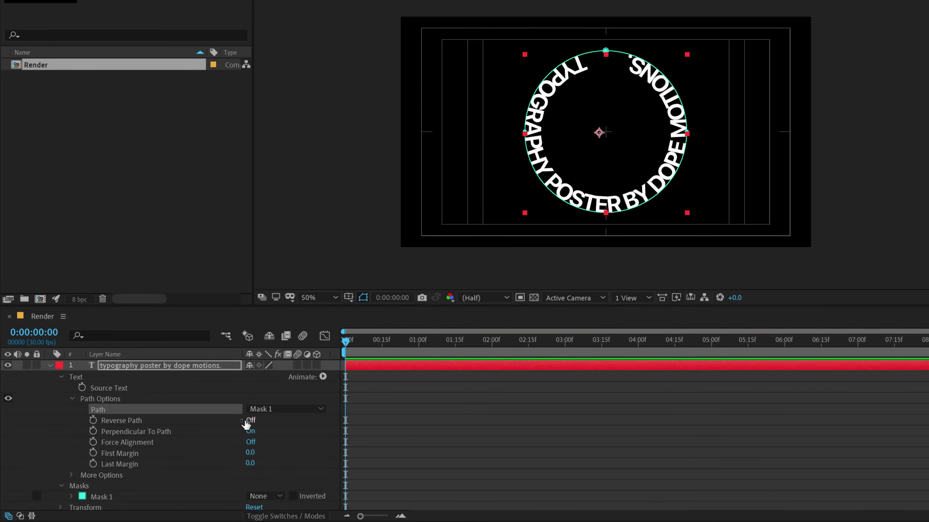
pyautogui.moveTo(252, 465); pyautogui.dragTo(47, 448)
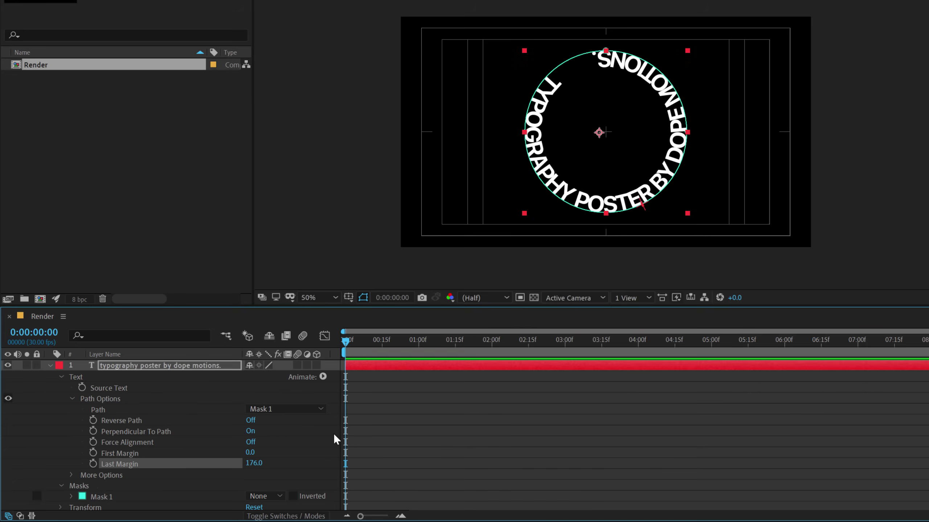
pyautogui.hotkey('ctrl', 'z')
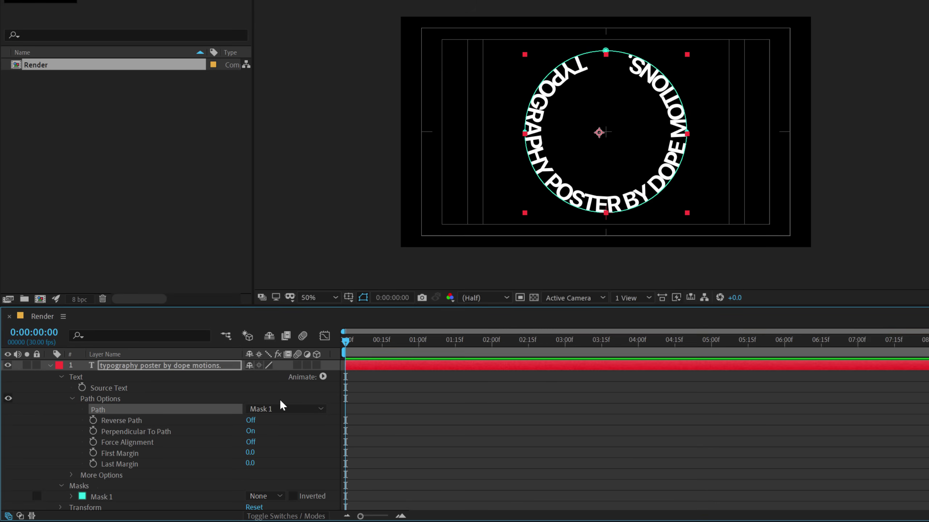
pyautogui.click(250, 421)
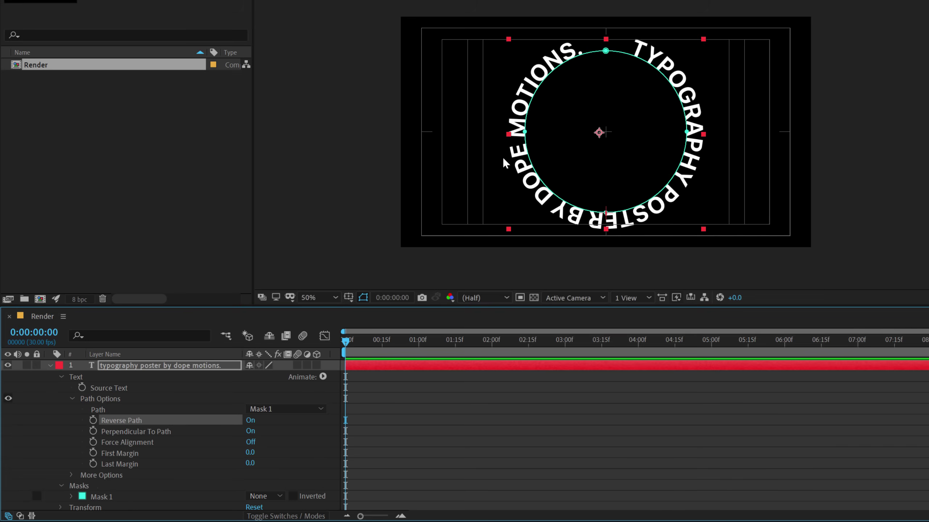
pyautogui.press("'")
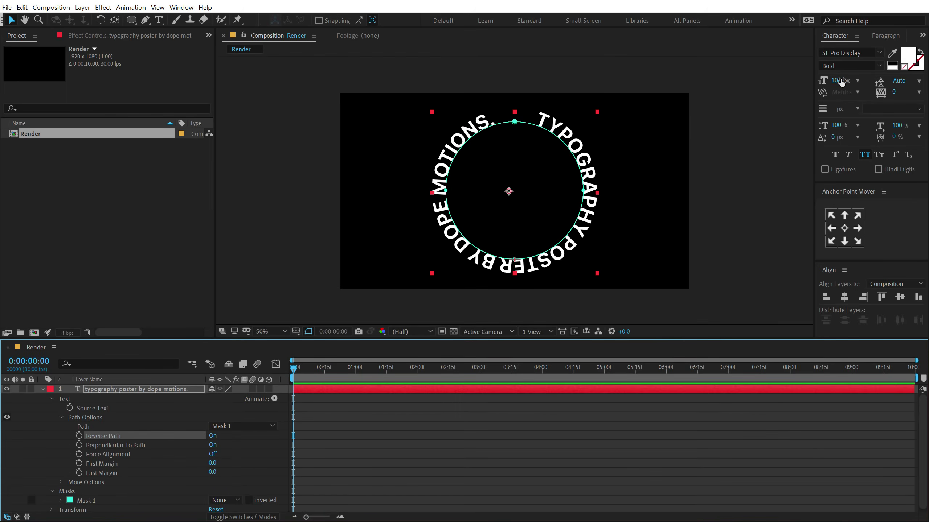
# - Adjust the ring text to 104 px with tracking 80
pyautogui.moveTo(858, 71); pyautogui.dragTo(854, 70)
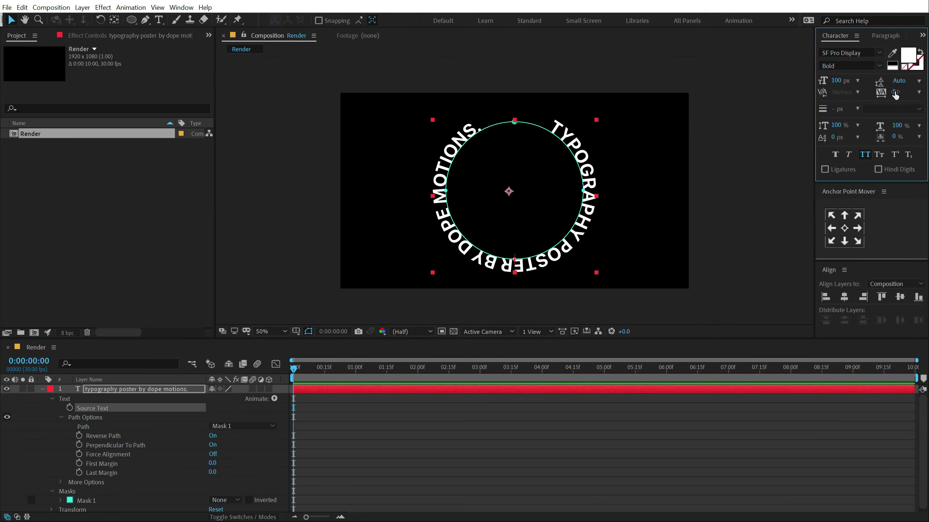
pyautogui.moveTo(895, 95); pyautogui.dragTo(919, 95)
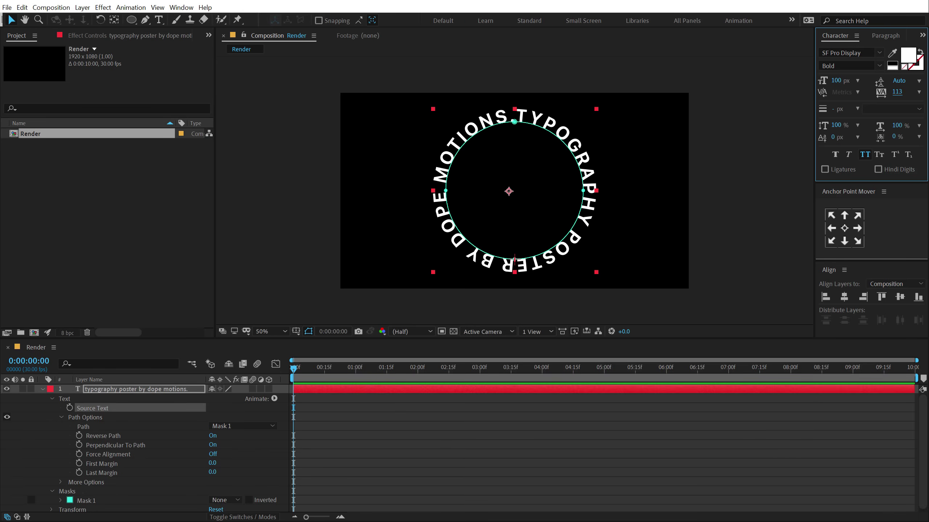
pyautogui.click(896, 94)
pyautogui.write('110')
pyautogui.press('Return')
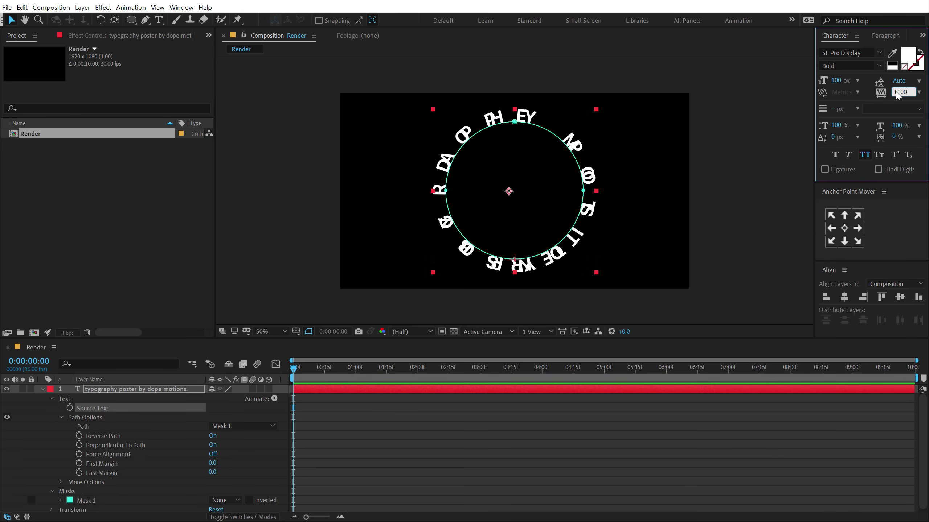
pyautogui.write('100')
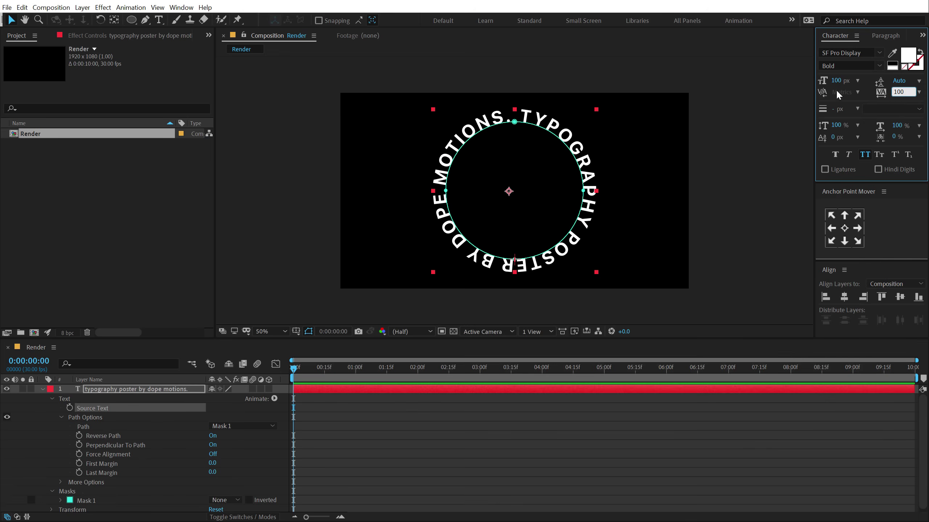
pyautogui.moveTo(835, 85); pyautogui.dragTo(838, 81)
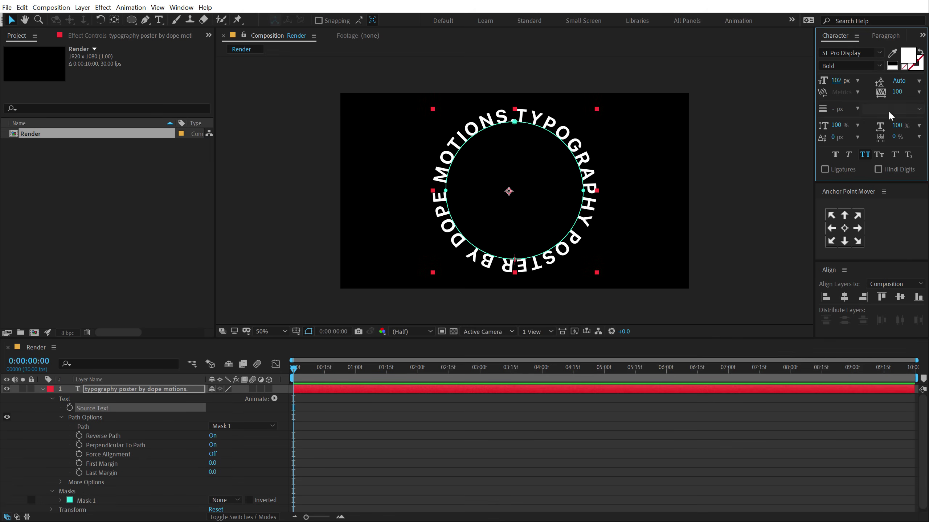
pyautogui.click(901, 91)
pyautogui.write('80')
pyautogui.press('Return')
pyautogui.moveTo(839, 80); pyautogui.dragTo(841, 80)
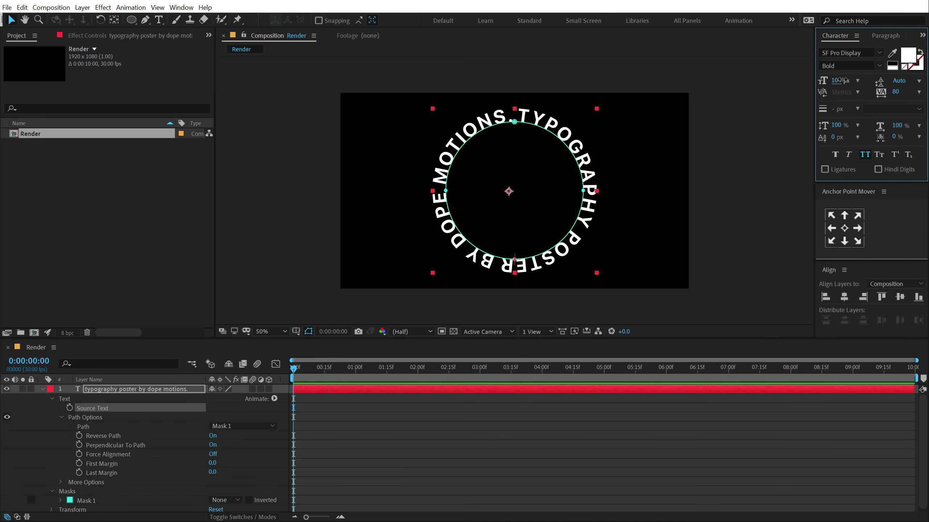
pyautogui.click(452, 441)
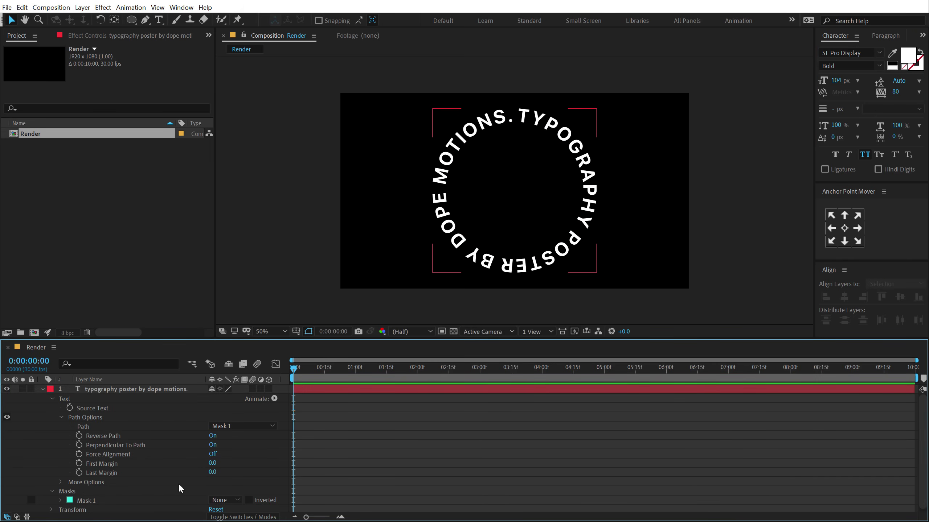
# - Keyframe Last Margin at 0 at 0:00 and at 400 at 2:15
pyautogui.moveTo(212, 472)
pyautogui.mouseDown()
pyautogui.moveTo(317, 459)
pyautogui.moveTo(212, 463)
pyautogui.mouseUp()
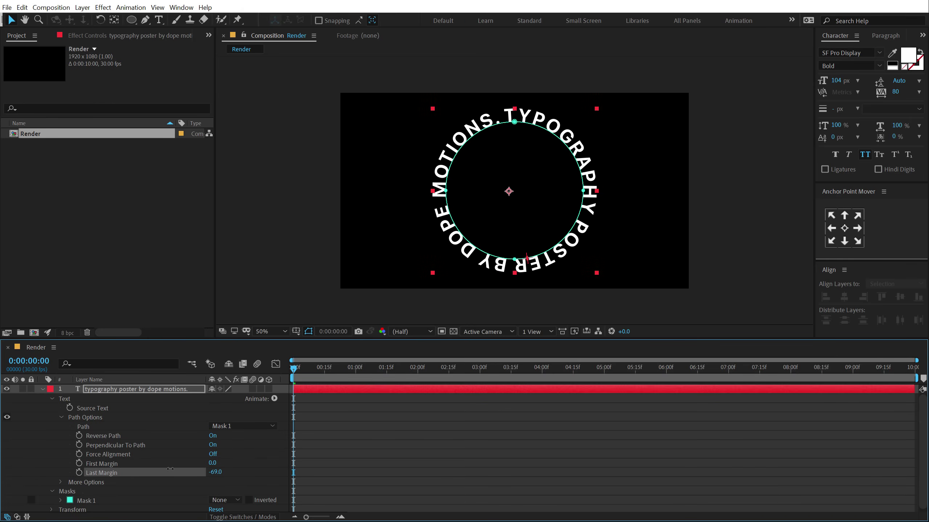
pyautogui.click(217, 473)
pyautogui.write('0')
pyautogui.click(255, 463)
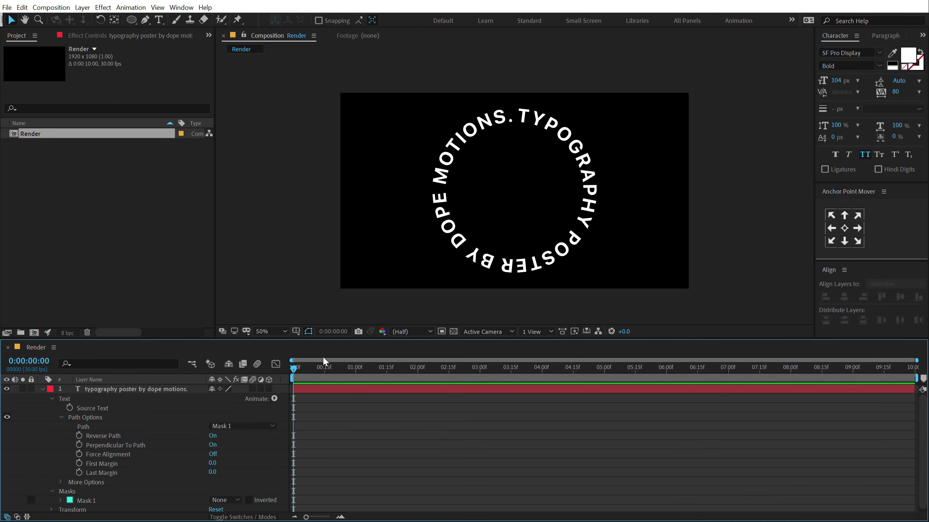
pyautogui.click(80, 473)
pyautogui.click(390, 387)
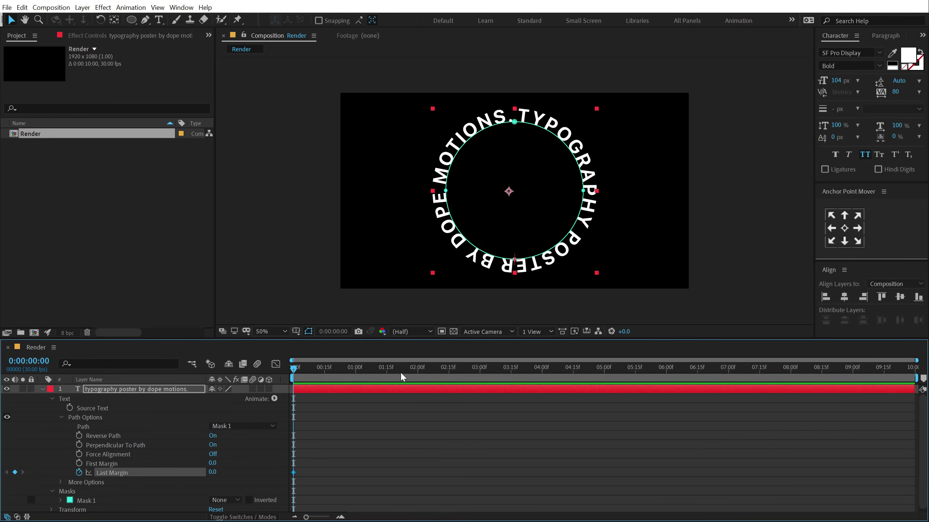
pyautogui.moveTo(401, 376); pyautogui.dragTo(449, 380)
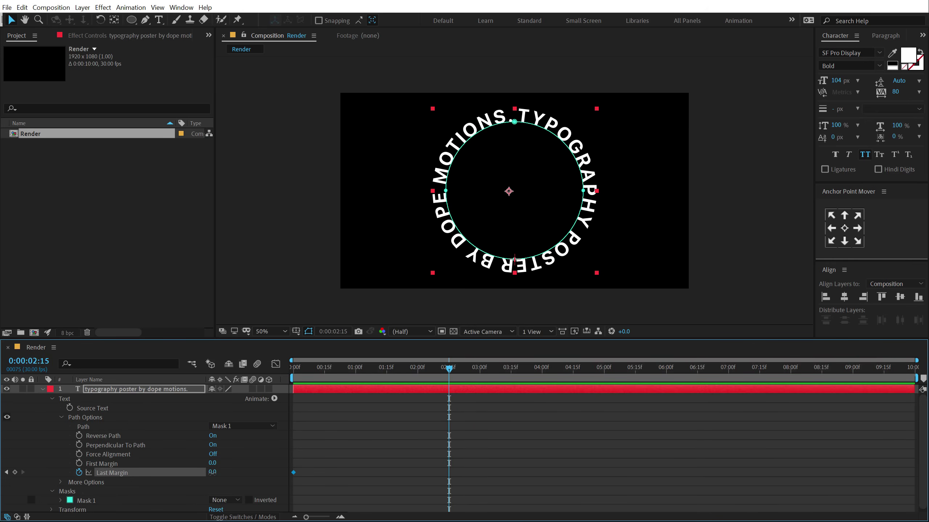
pyautogui.click(213, 473)
pyautogui.click(327, 461)
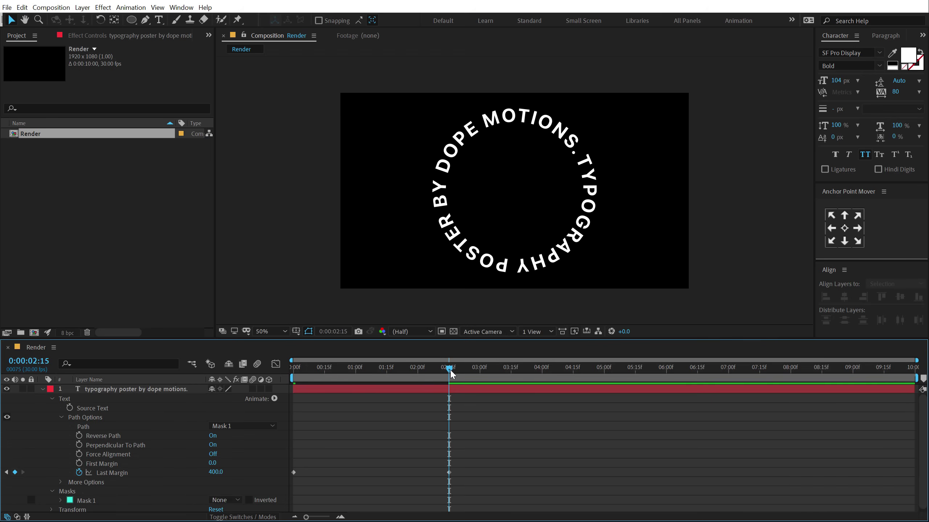
# - Copy the 0 keyframe to 5:00 and apply Easy Ease to all three Last Margin keyframes
pyautogui.moveTo(452, 373); pyautogui.dragTo(604, 395)
pyautogui.click(604, 395)
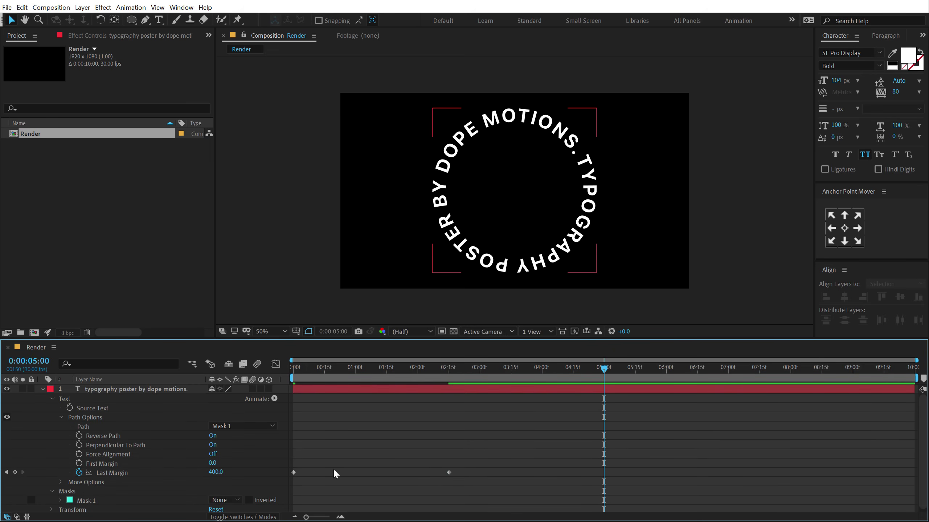
pyautogui.click(293, 473)
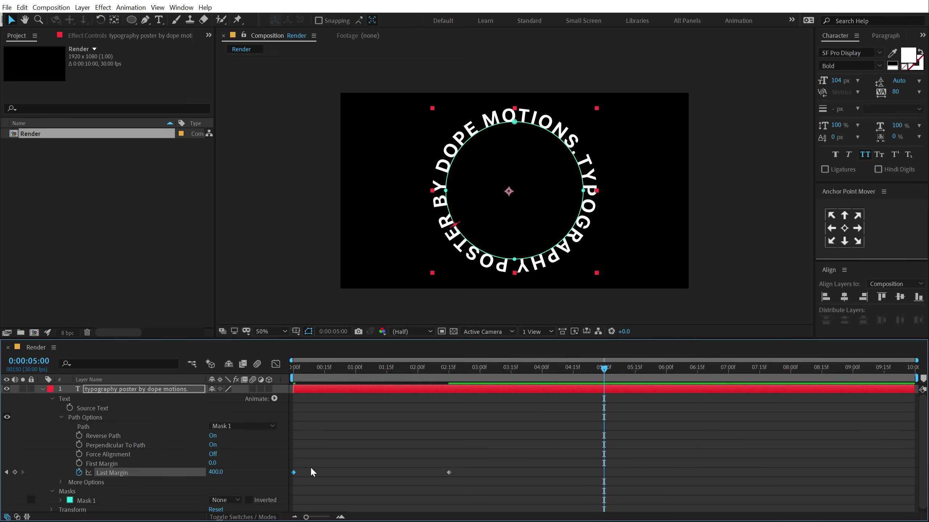
pyautogui.hotkey('ctrl', 'c')
pyautogui.hotkey('ctrl', 'v')
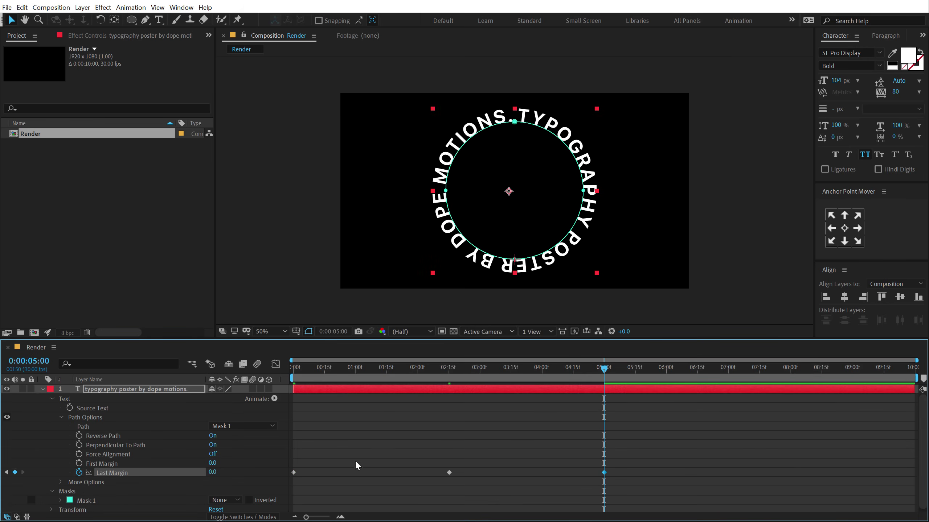
pyautogui.press('space')
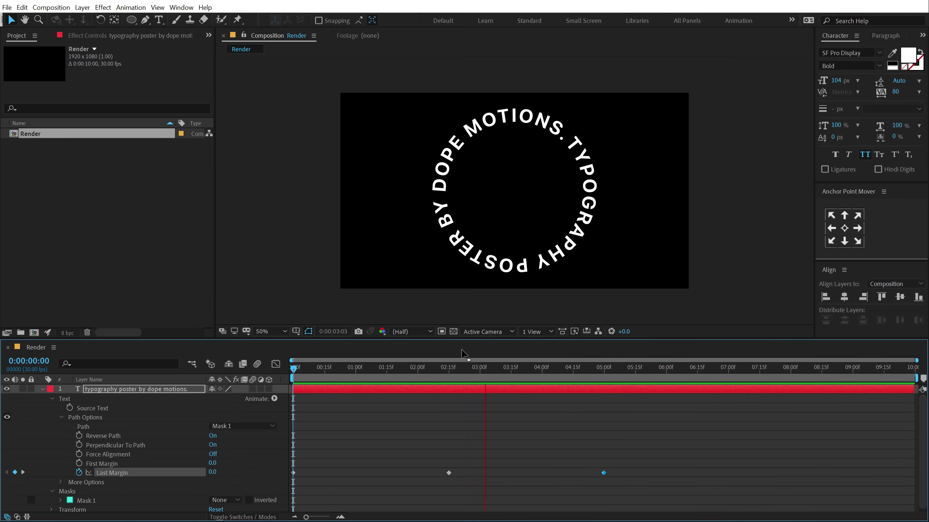
pyautogui.moveTo(602, 376)
pyautogui.mouseDown()
pyautogui.moveTo(666, 376)
pyautogui.moveTo(606, 375)
pyautogui.mouseUp()
pyautogui.moveTo(663, 466); pyautogui.dragTo(279, 496)
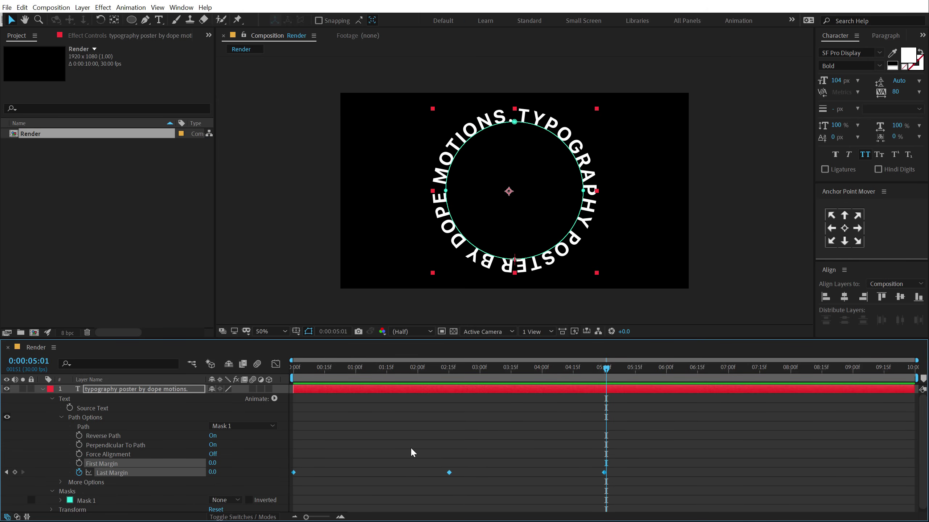
pyautogui.press('F9')
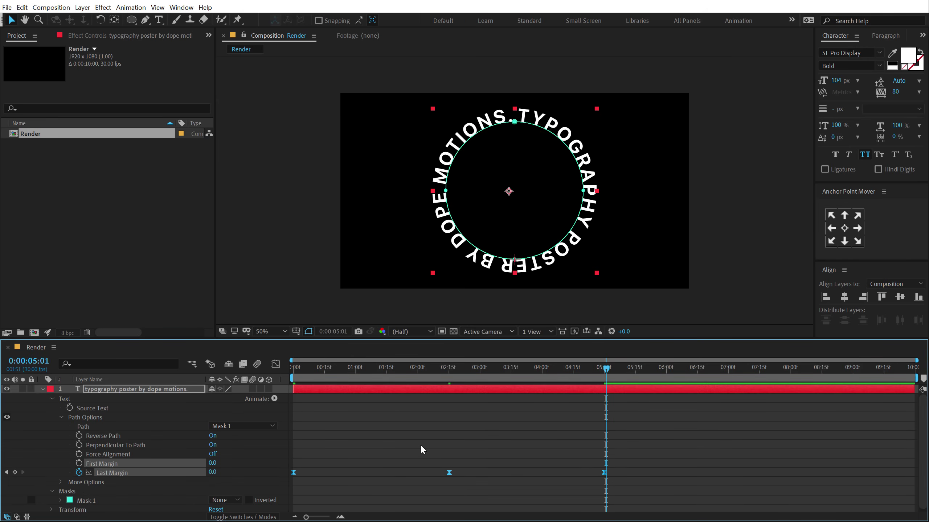
# - In the speed graph, lengthen the ease out of the 0:00 keyframe and into 2:15
pyautogui.click(278, 365)
pyautogui.rightClick(558, 405)
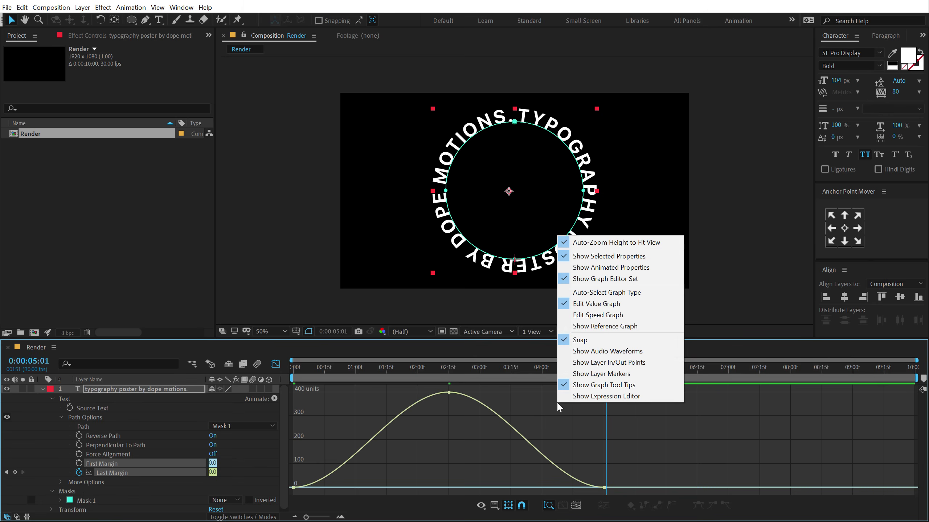
pyautogui.click(594, 316)
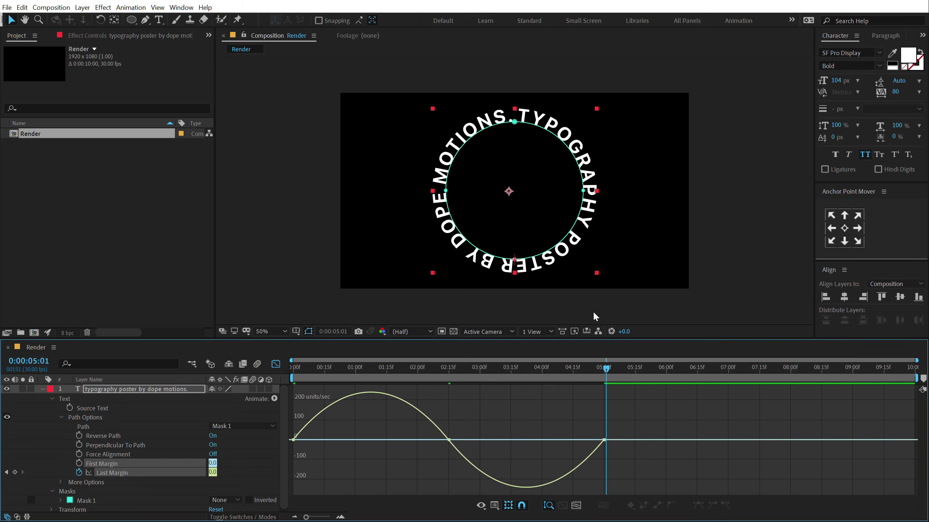
pyautogui.click(370, 372)
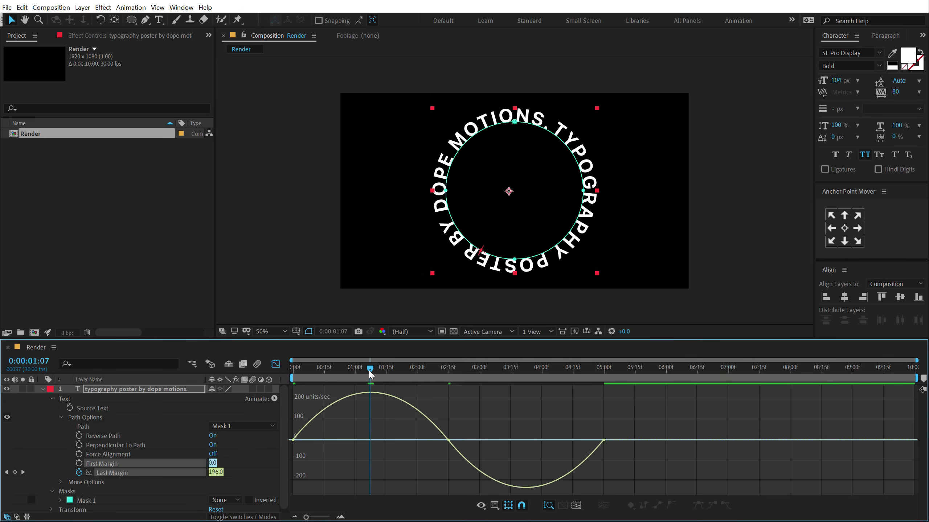
pyautogui.moveTo(291, 454); pyautogui.dragTo(354, 440)
pyautogui.click(450, 453)
pyautogui.moveTo(423, 454); pyautogui.dragTo(363, 472)
pyautogui.click(294, 472)
# - Lengthen the ease out of 2:15 and into 5:00, then preview the spin
pyautogui.moveTo(517, 367); pyautogui.dragTo(525, 372)
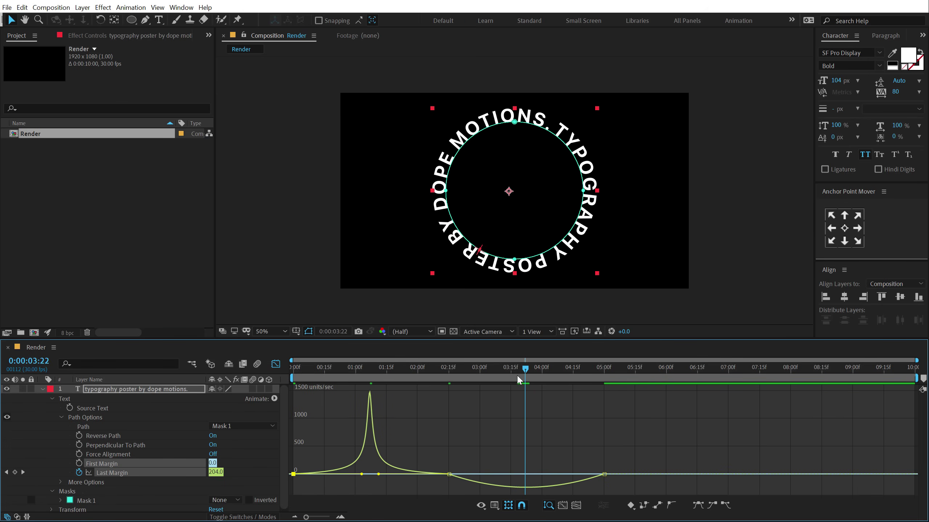
pyautogui.moveTo(488, 448); pyautogui.dragTo(418, 490)
pyautogui.moveTo(474, 474); pyautogui.dragTo(522, 476)
pyautogui.moveTo(577, 464); pyautogui.dragTo(533, 471)
pyautogui.press('space')
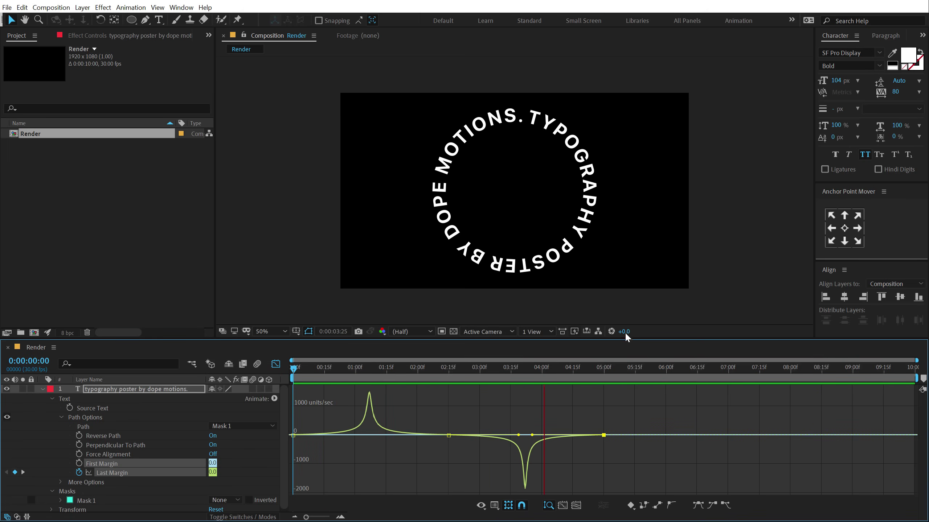
pyautogui.press('space')
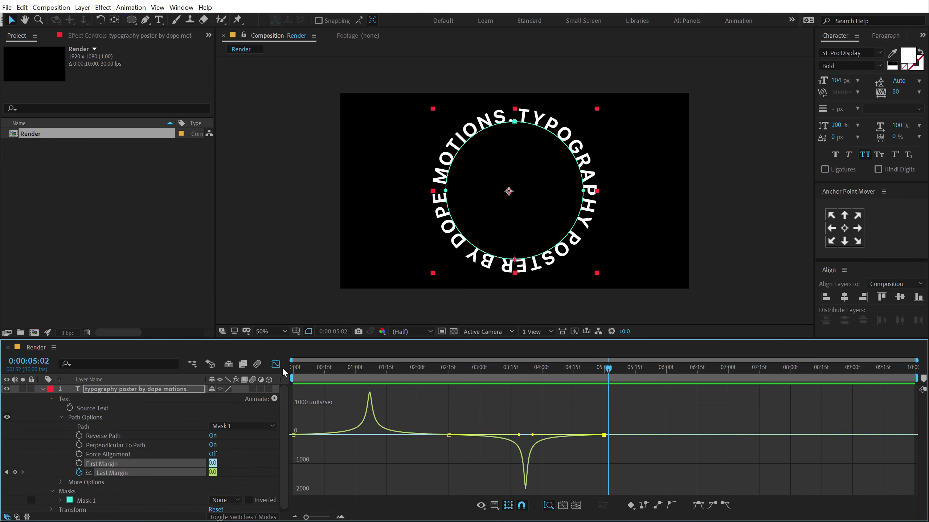
# - Paste a copy of the 400 Last Margin keyframe at 7:15
pyautogui.click(276, 364)
pyautogui.click(671, 432)
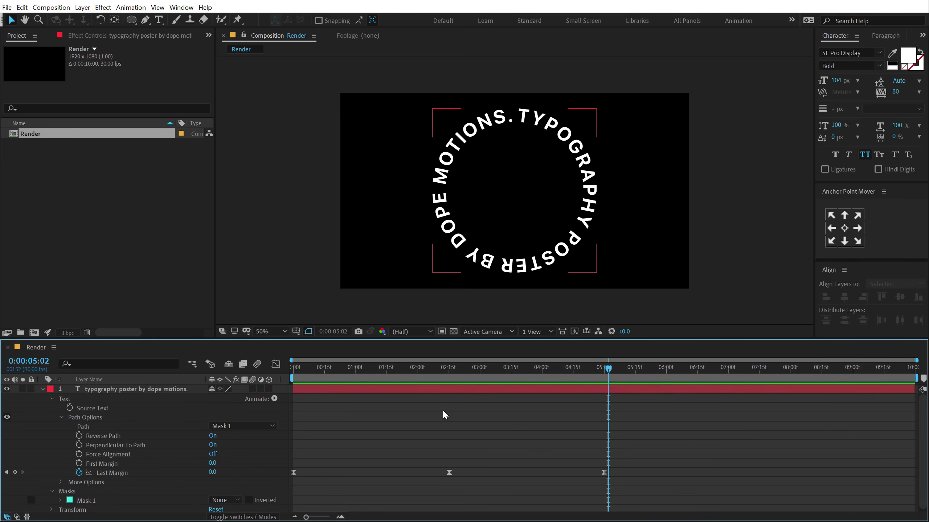
pyautogui.moveTo(625, 368); pyautogui.dragTo(759, 380)
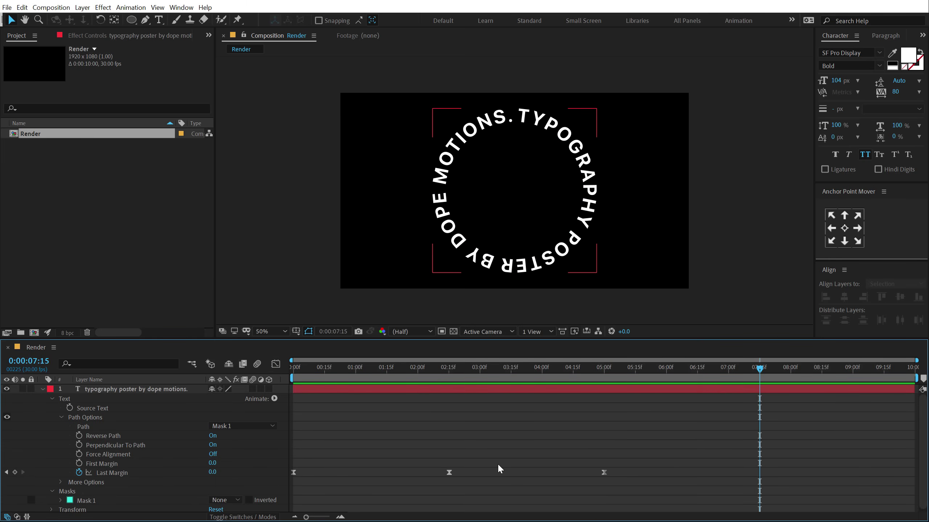
pyautogui.moveTo(497, 467); pyautogui.dragTo(403, 480)
pyautogui.hotkey('ctrl', 'c')
pyautogui.hotkey('ctrl', 'v')
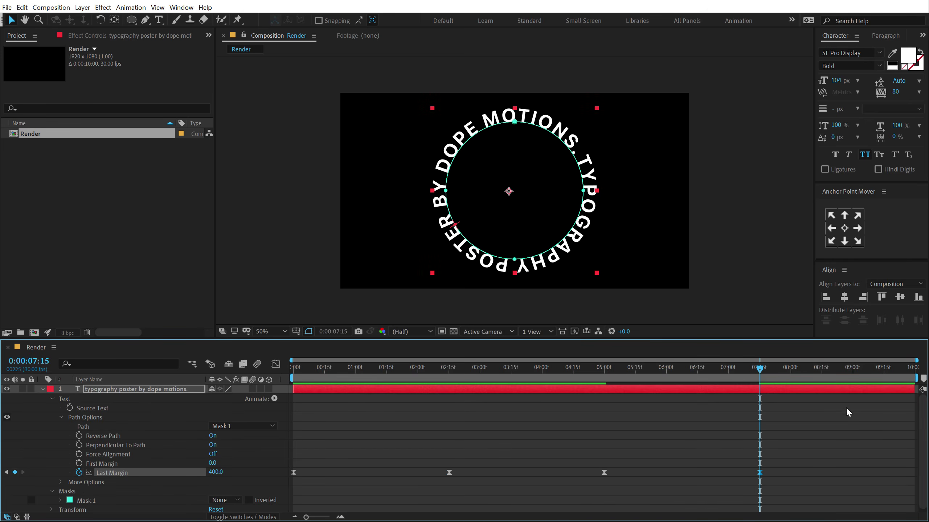
# - Paste the 0 Last Margin keyframe at the composition's end, then collapse the layer
pyautogui.moveTo(848, 377); pyautogui.dragTo(918, 379)
pyautogui.moveTo(334, 468); pyautogui.dragTo(255, 480)
pyautogui.hotkey('ctrl', 'c')
pyautogui.hotkey('ctrl', 'v')
pyautogui.moveTo(594, 377); pyautogui.dragTo(403, 397)
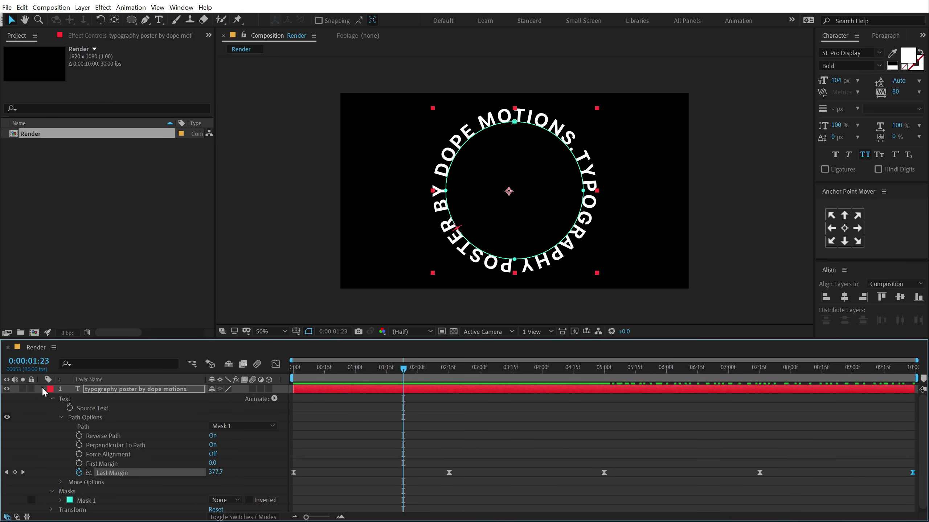
pyautogui.click(42, 389)
pyautogui.click(120, 432)
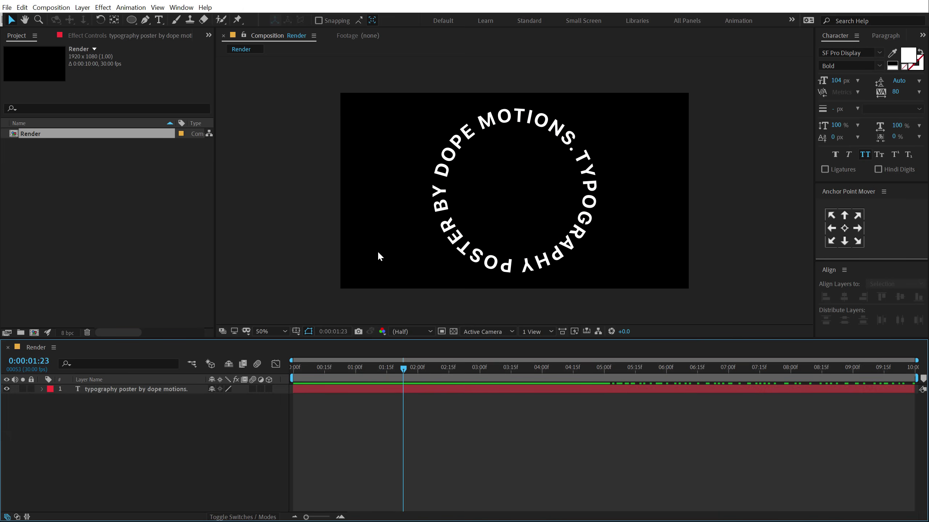
# - Pre-compose the circular text layer into a new composition named Text_01
pyautogui.click(156, 250)
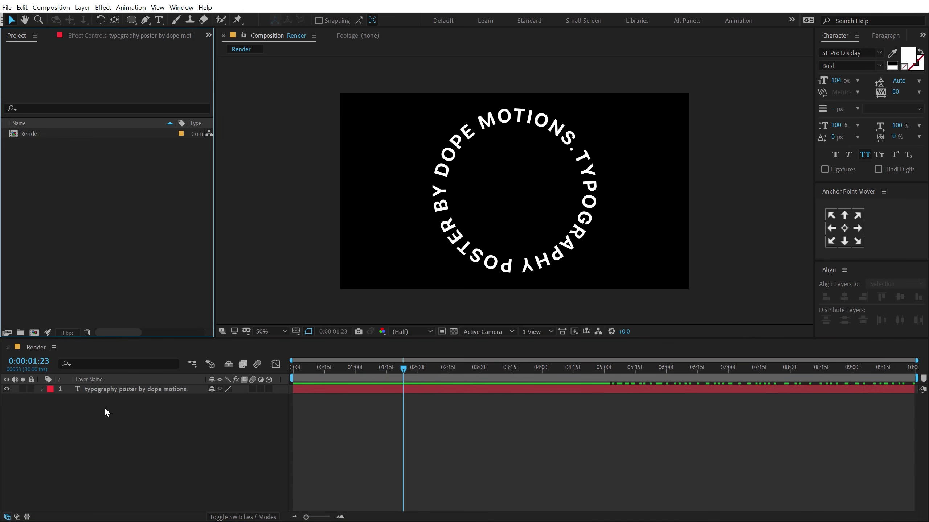
pyautogui.click(108, 391)
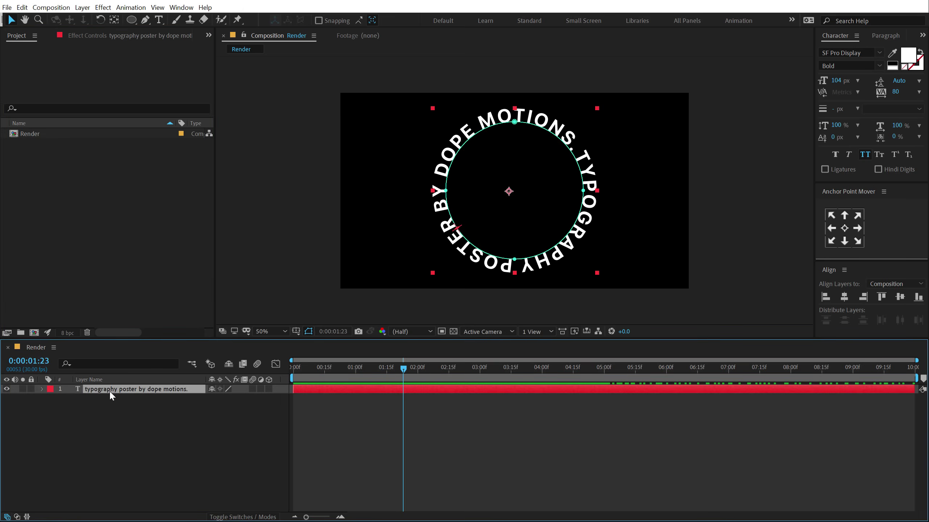
pyautogui.hotkey('ctrl', 'shift', 'c')
pyautogui.moveTo(474, 54); pyautogui.dragTo(472, 123)
pyautogui.write('Text_01')
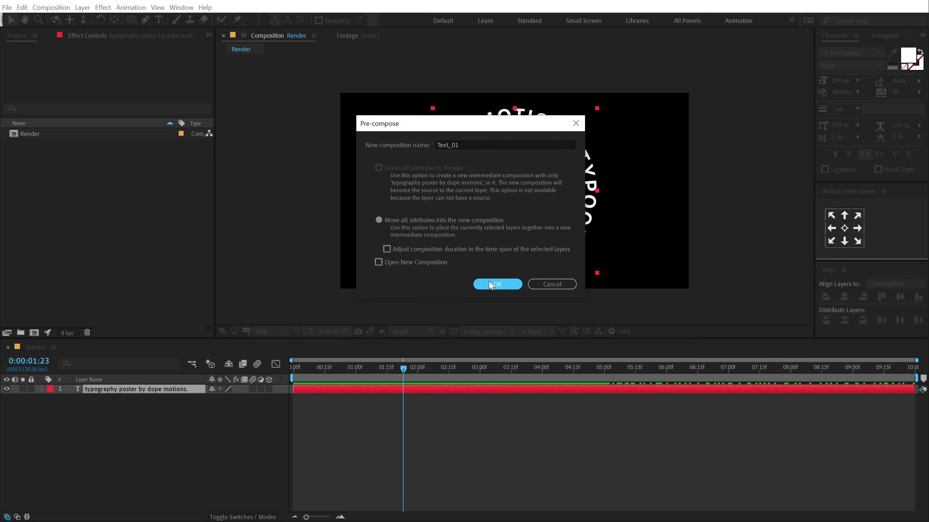
pyautogui.click(488, 278)
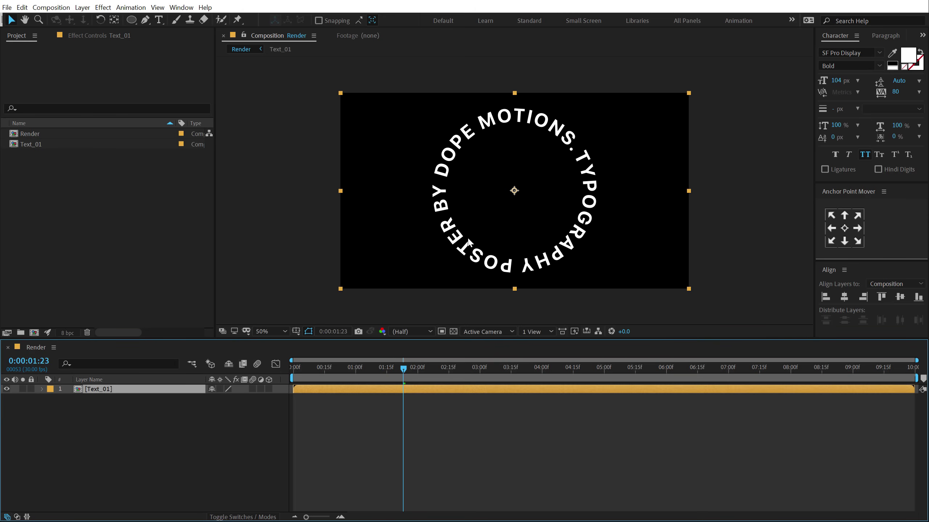
# - Duplicate Text_01 in the Project panel to make Text_02 through Text_04
pyautogui.click(32, 143)
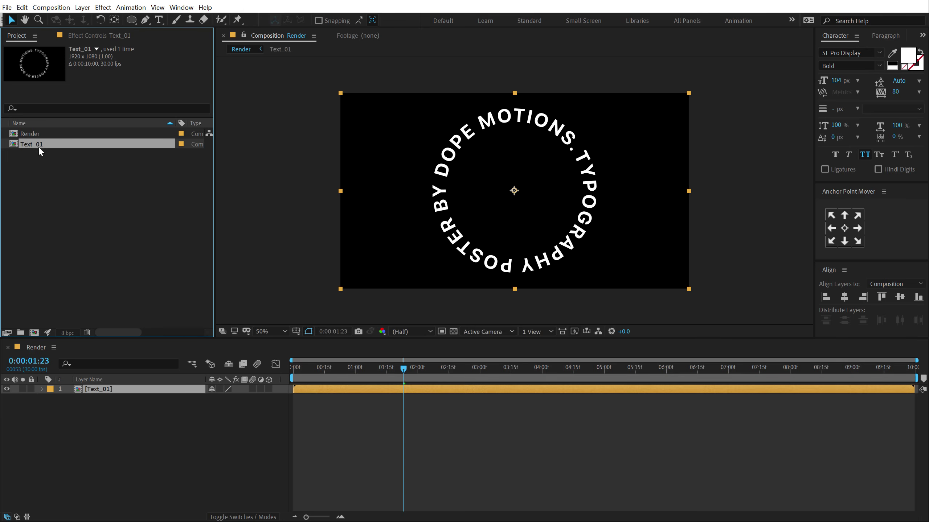
pyautogui.click(48, 167)
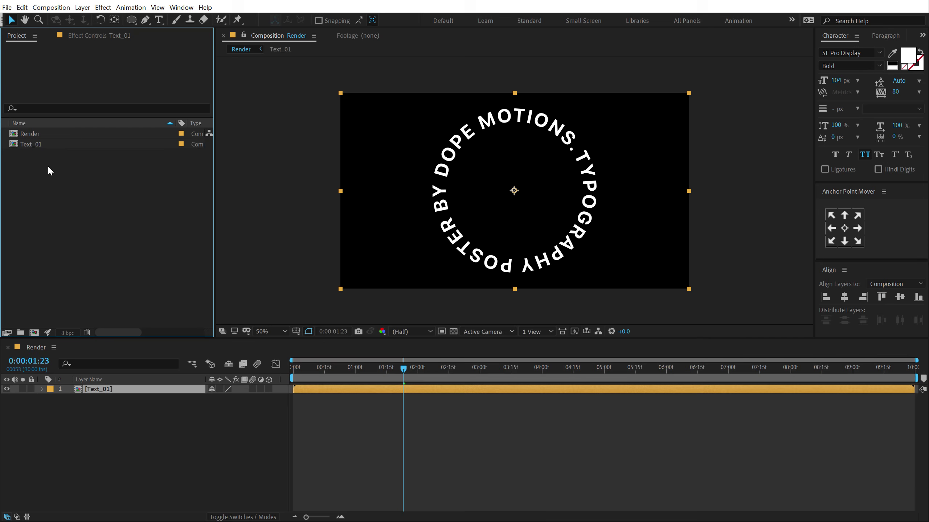
pyautogui.click(26, 144)
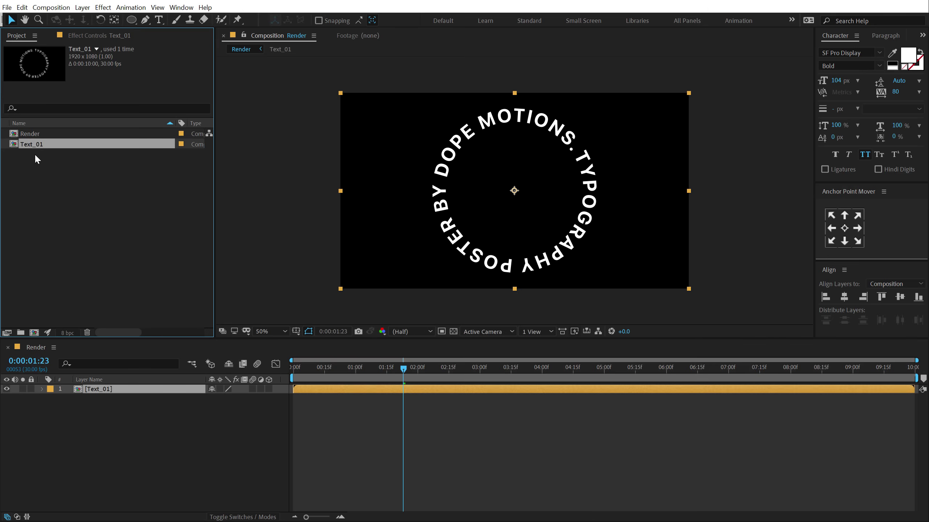
pyautogui.hotkey('ctrl', 'd')
pyautogui.hotkey('ctrl', 'd')
pyautogui.hotkey('ctrl', 'd')
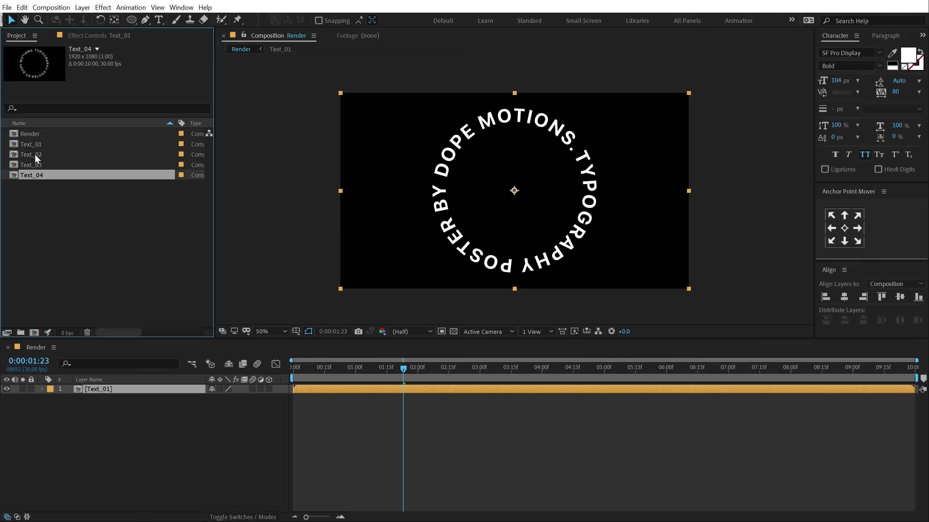
pyautogui.click(45, 197)
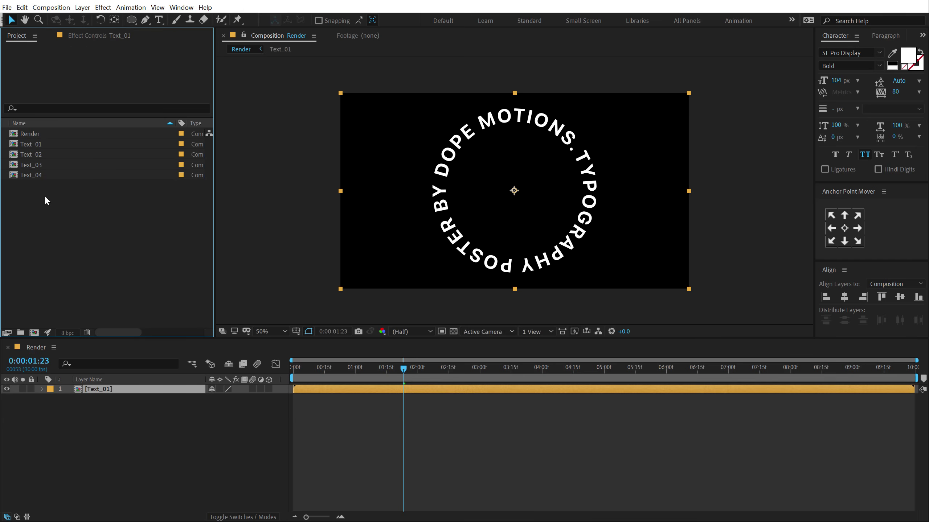
# - Open Text_02, make its ring text Faux Bold and set tracking to 71
pyautogui.doubleClick(42, 154)
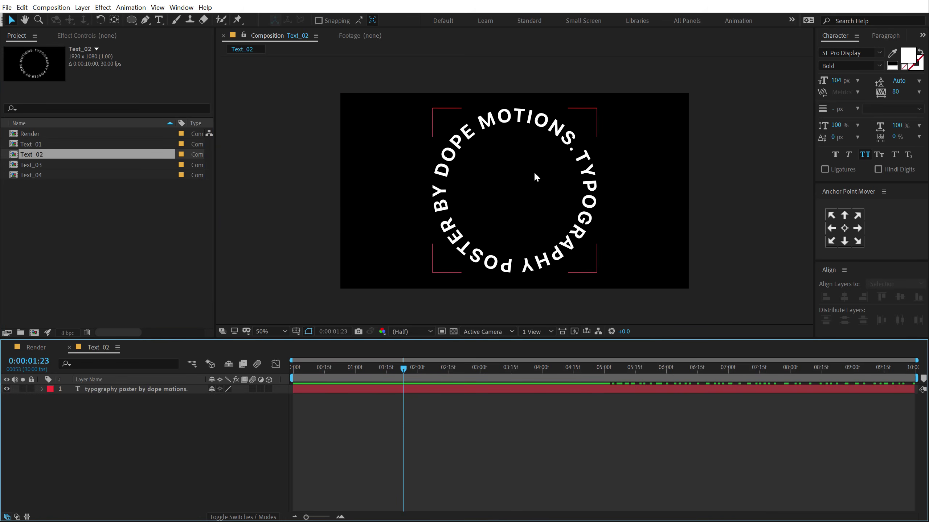
pyautogui.click(559, 137)
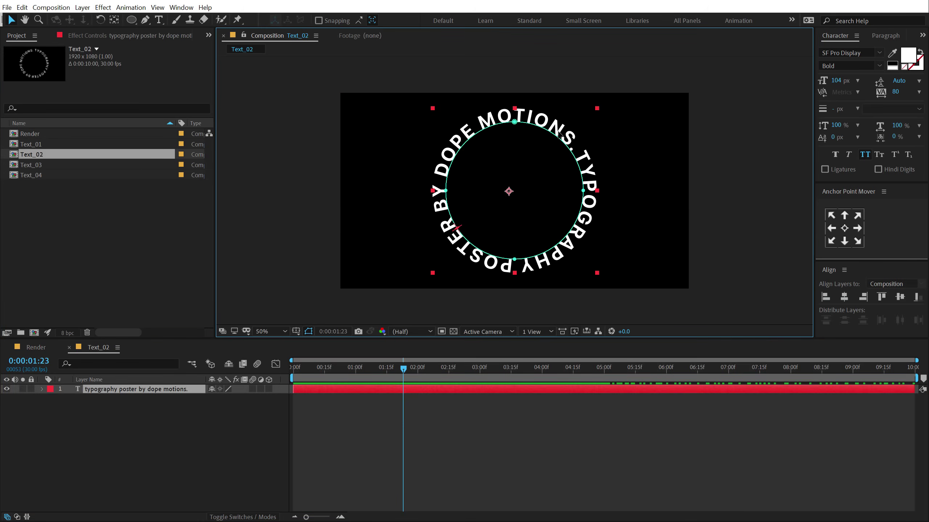
pyautogui.click(836, 155)
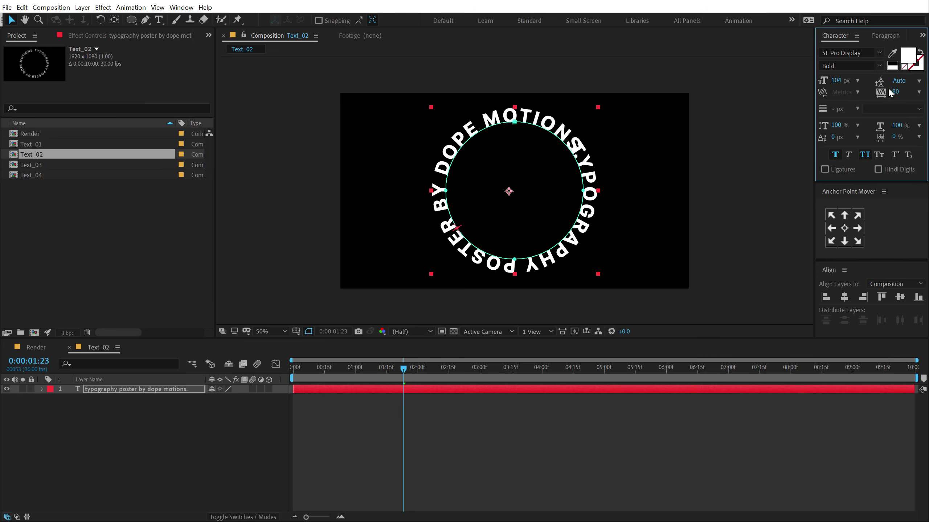
pyautogui.moveTo(890, 91); pyautogui.dragTo(884, 93)
pyautogui.hotkey('ctrl', 'z')
pyautogui.moveTo(891, 92); pyautogui.dragTo(884, 93)
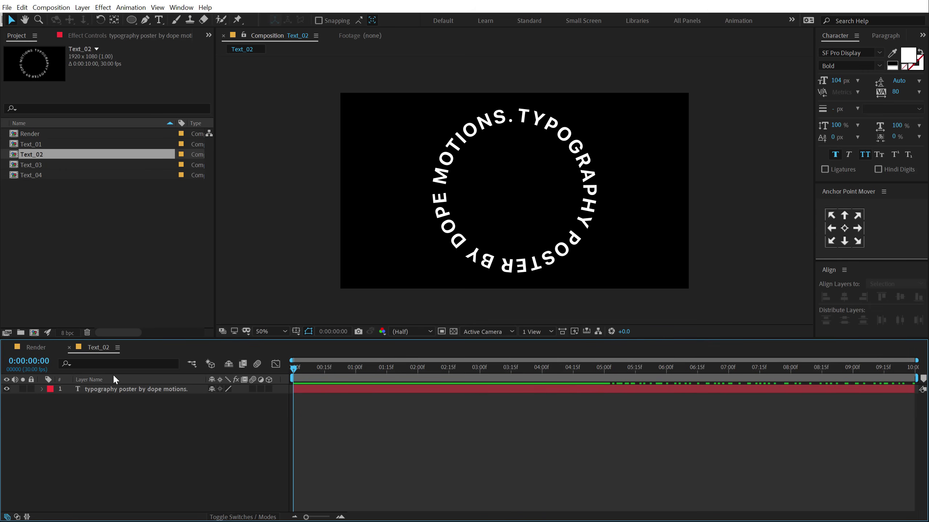
# - Swap fill and stroke on the Text_02 ring text and give it a 2 px stroke
pyautogui.click(113, 389)
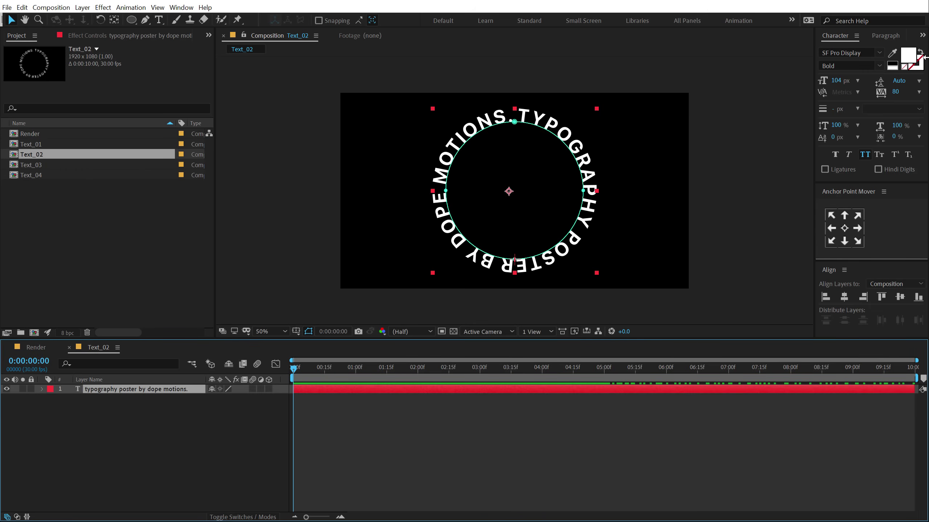
pyautogui.click(922, 53)
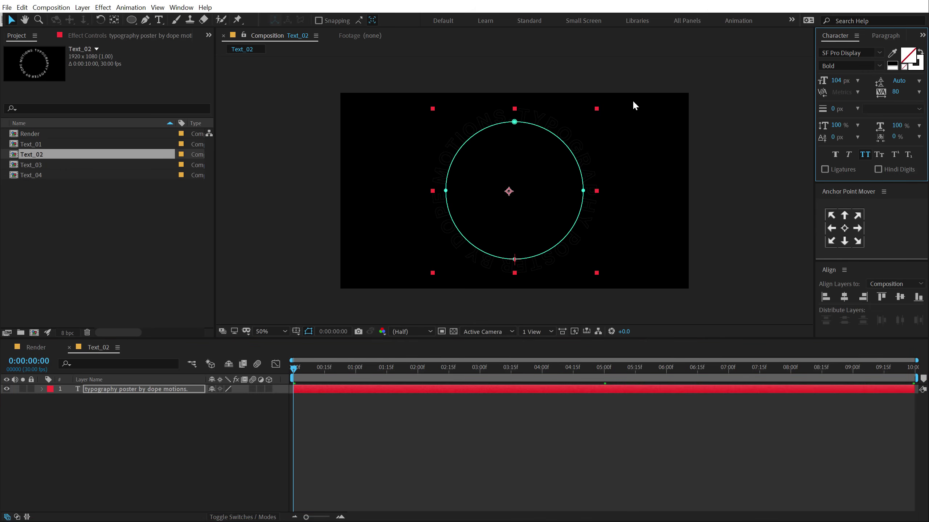
pyautogui.click(836, 109)
pyautogui.write('2')
pyautogui.press('Return')
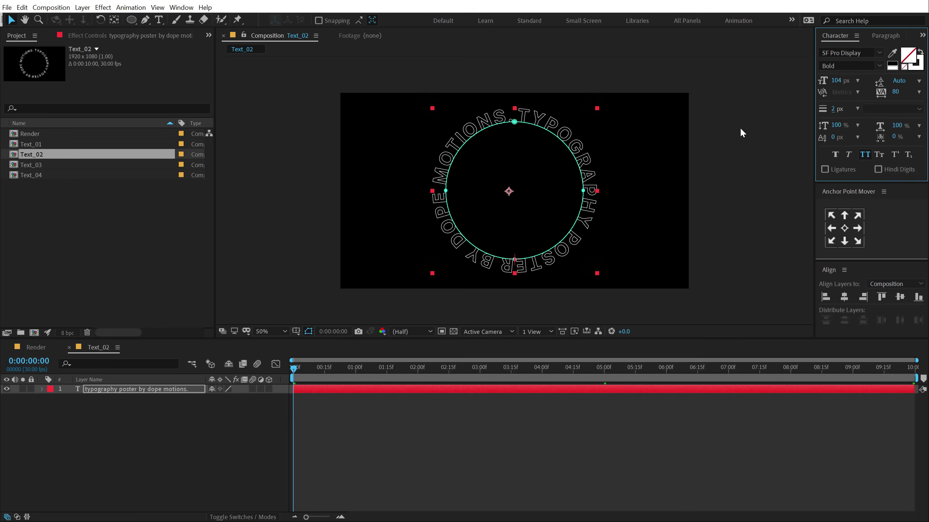
pyautogui.click(740, 127)
pyautogui.press('.')
pyautogui.press('.')
pyautogui.press(',')
pyautogui.press(',')
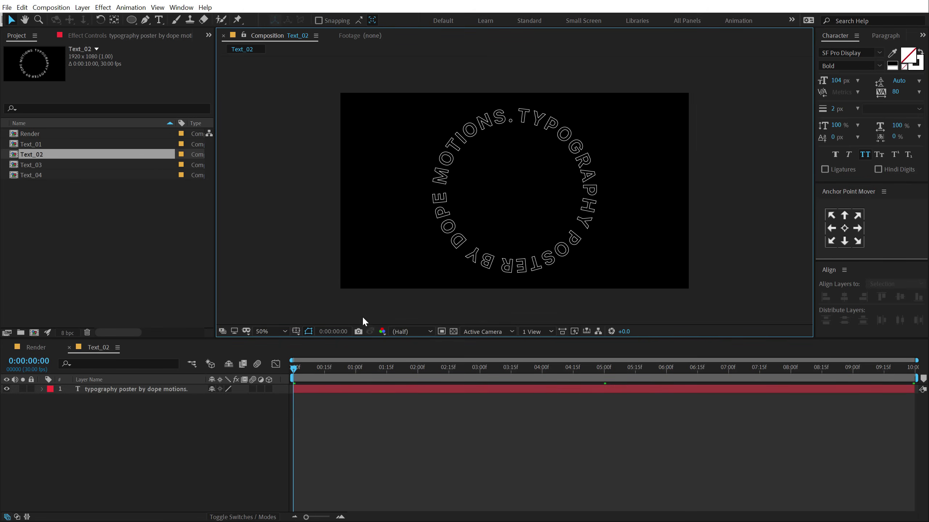
pyautogui.moveTo(296, 371); pyautogui.dragTo(450, 369)
pyautogui.press('.')
pyautogui.press('.')
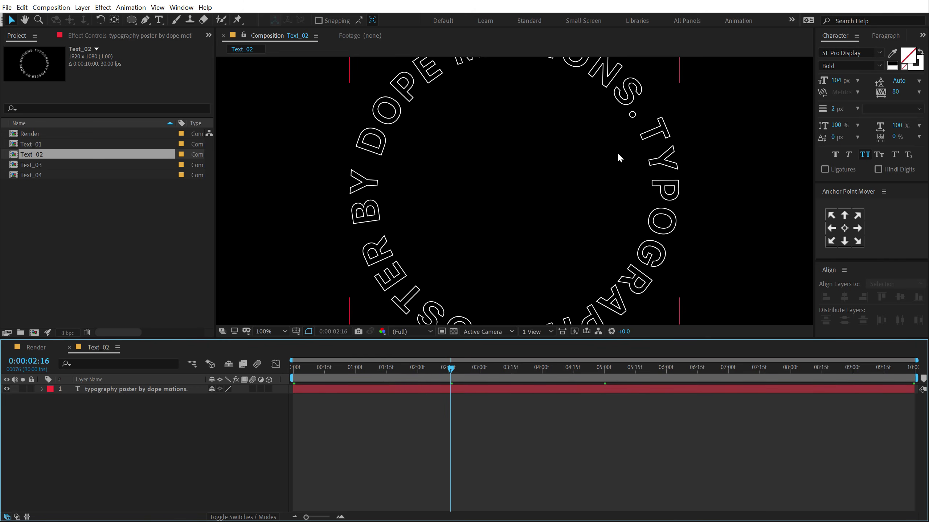
# - Increase the ring text's stroke width to 3 px
pyautogui.click(683, 142)
pyautogui.click(834, 112)
pyautogui.write('3')
pyautogui.press('Return')
pyautogui.click(629, 424)
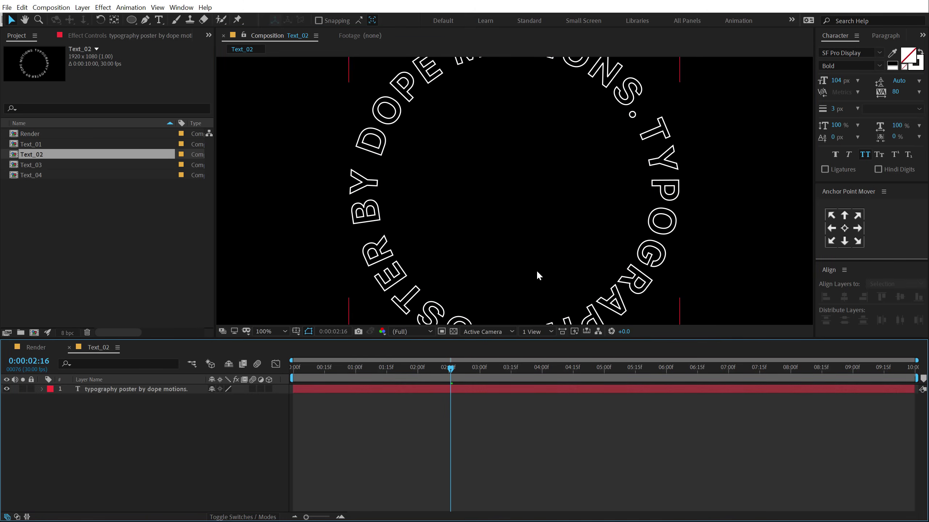
pyautogui.scroll(-2, 535, 270)
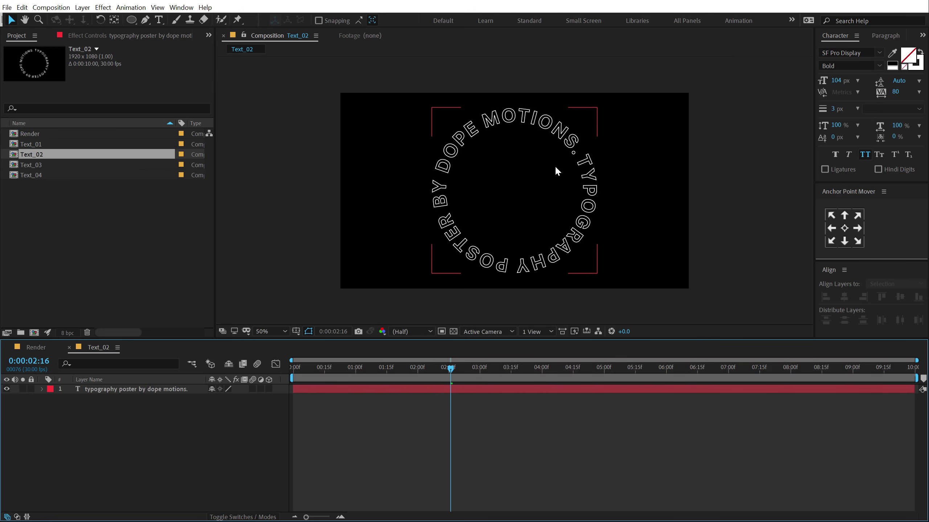
# - Set the Text_03 ring text to Champion Regular at 276 px with tracking 10
pyautogui.doubleClick(32, 165)
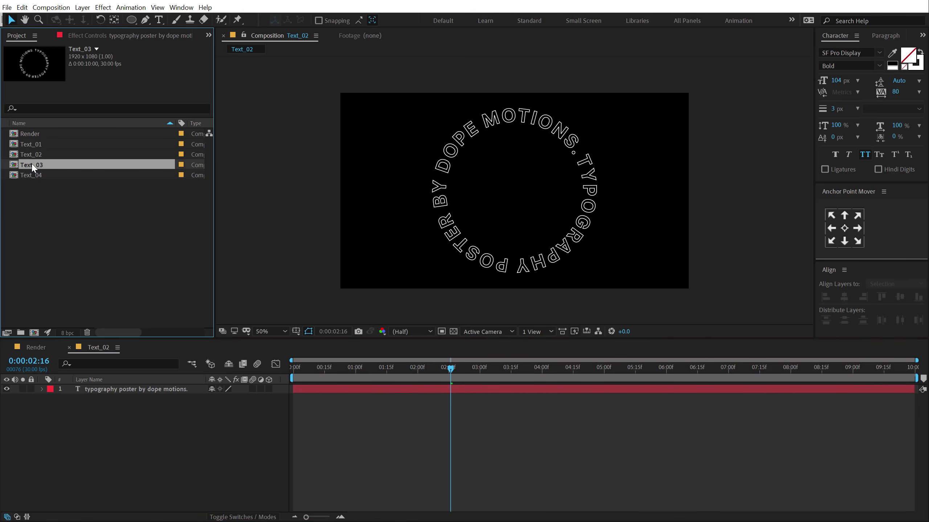
pyautogui.click(460, 154)
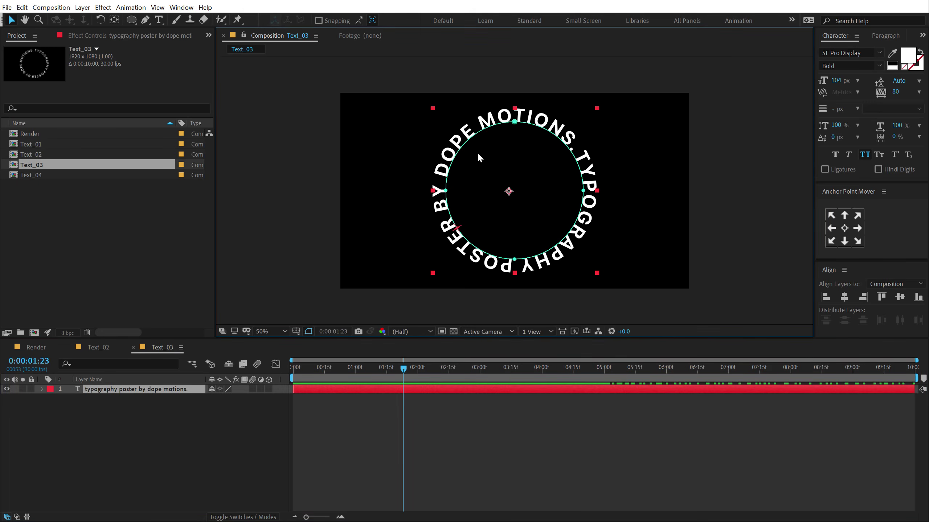
pyautogui.click(869, 52)
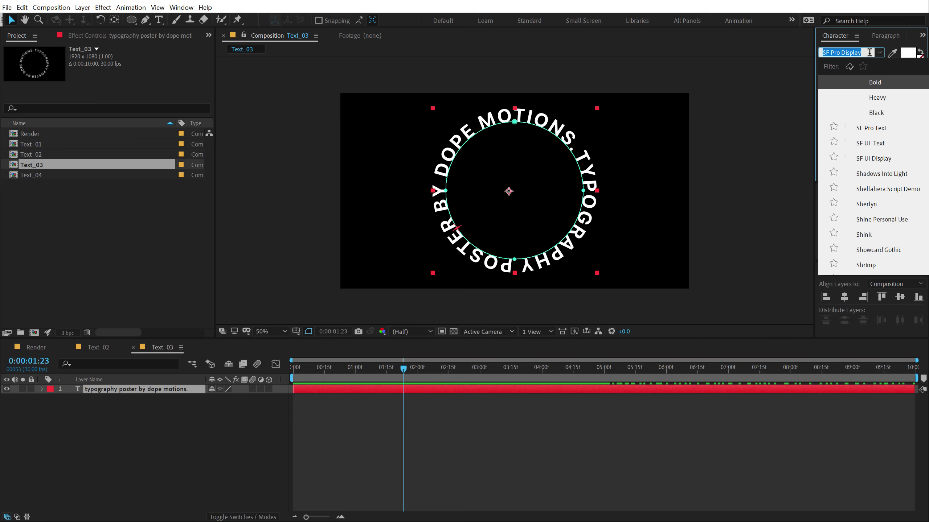
pyautogui.write('champ')
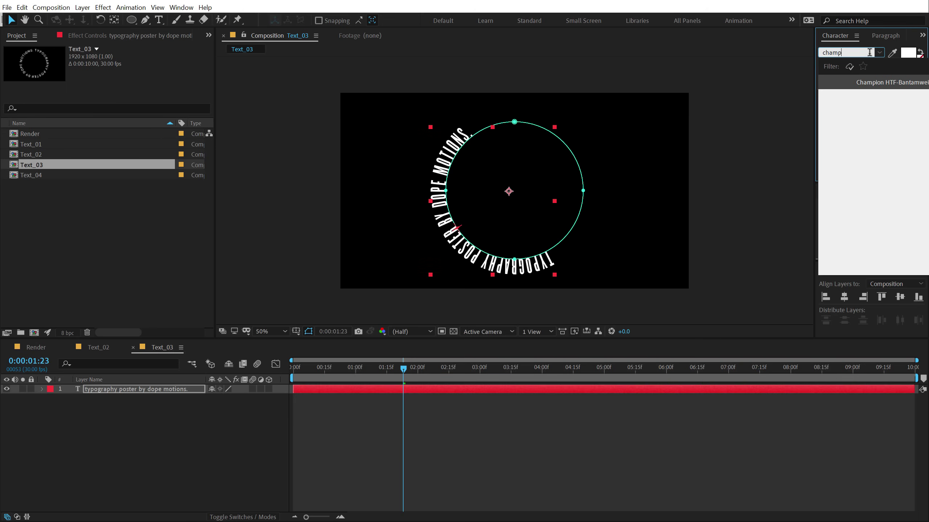
pyautogui.click(868, 85)
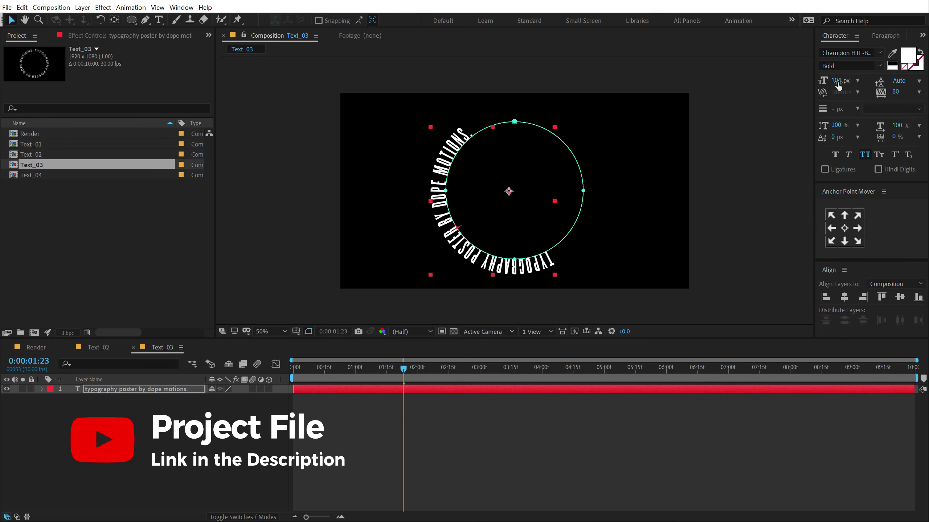
pyautogui.moveTo(838, 85); pyautogui.dragTo(866, 76)
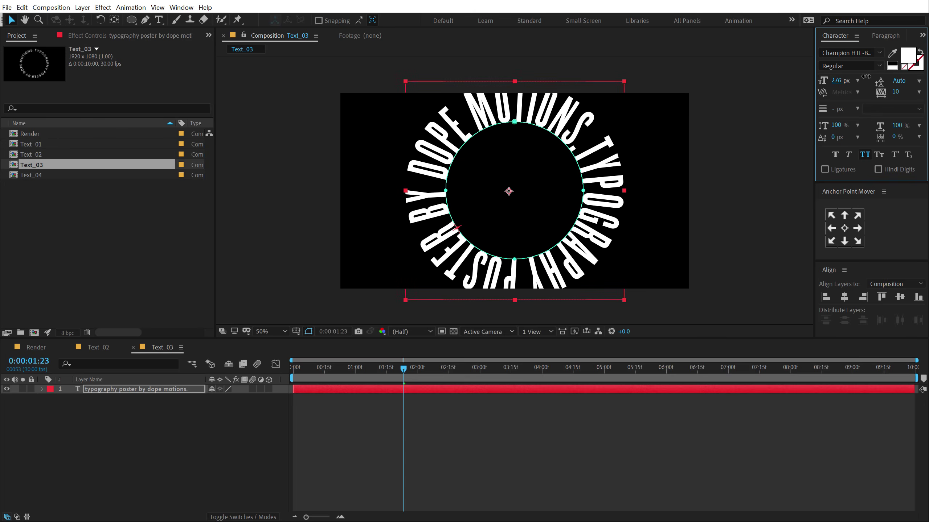
pyautogui.click(128, 389)
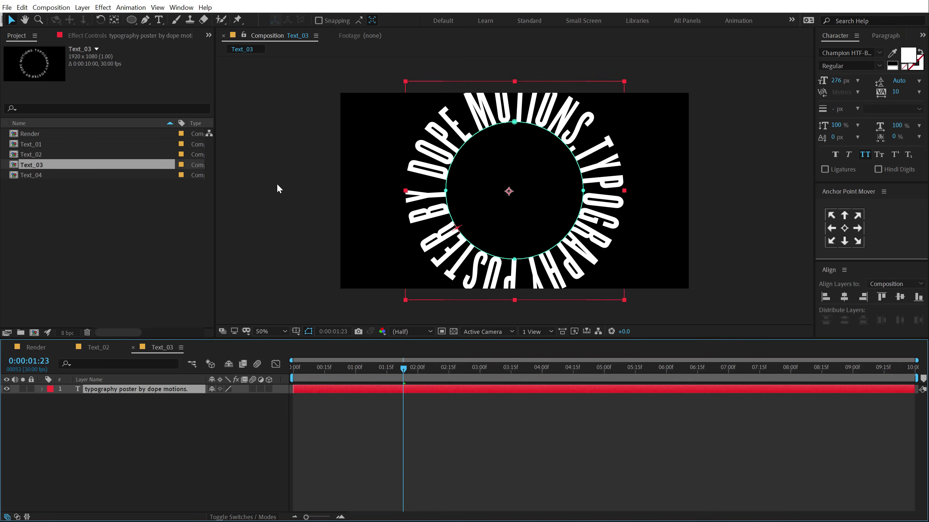
pyautogui.click(77, 256)
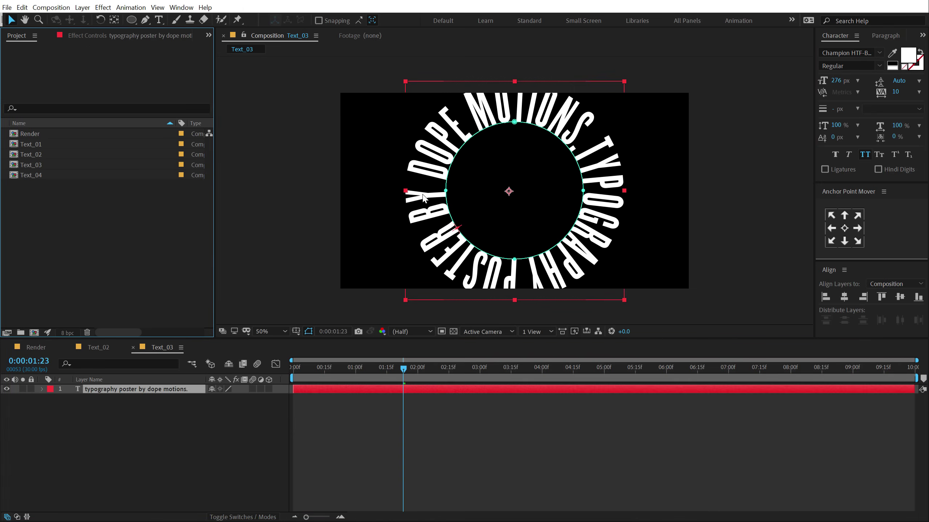
# - In Text_04, shrink the ring text's font size and adjust its tracking
pyautogui.doubleClick(35, 175)
pyautogui.click(453, 172)
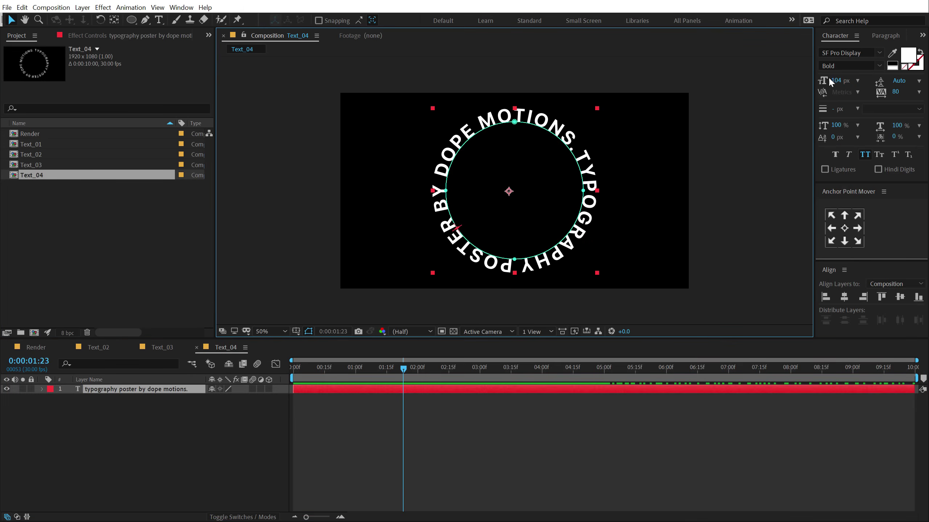
pyautogui.moveTo(838, 81); pyautogui.dragTo(818, 86)
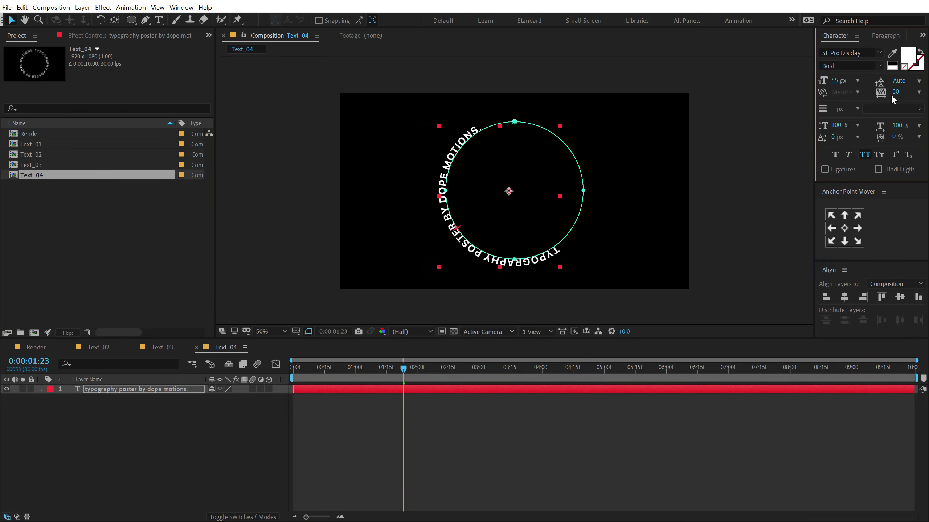
pyautogui.moveTo(895, 92); pyautogui.dragTo(920, 92)
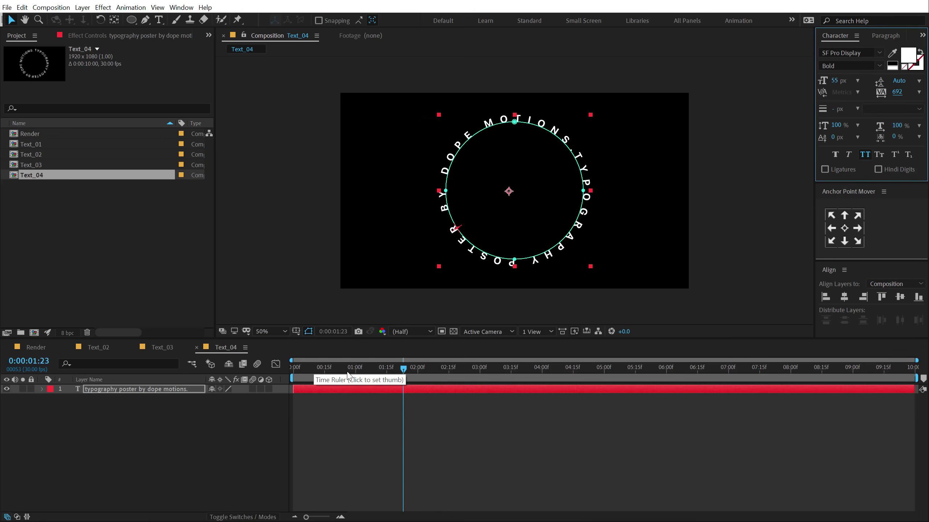
pyautogui.moveTo(895, 91); pyautogui.dragTo(838, 102)
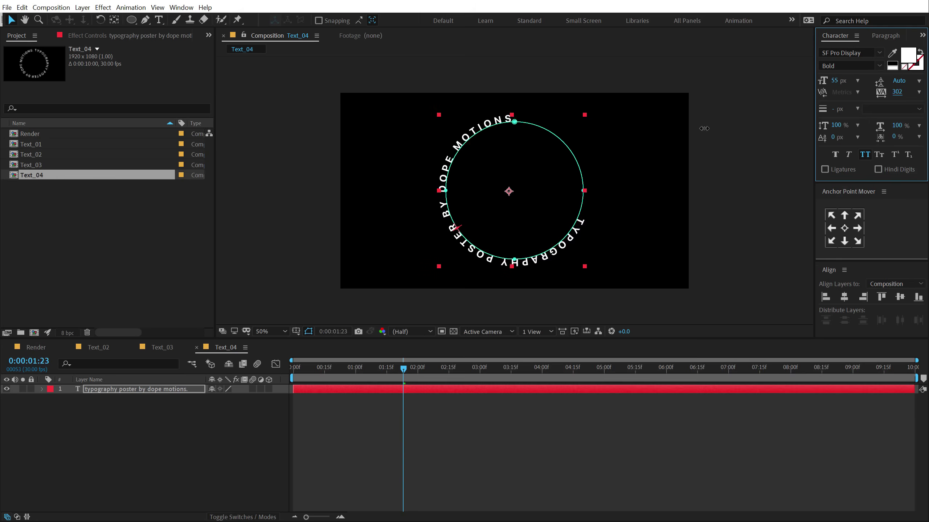
pyautogui.moveTo(700, 129); pyautogui.dragTo(621, 160)
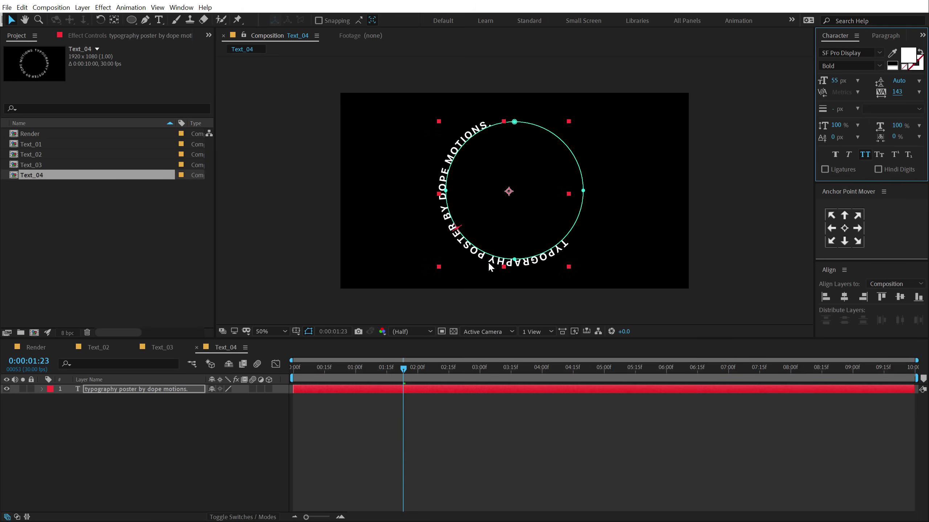
# - Paste the sentence again after 'MOTIONS.' and retune tracking to 109 so it wraps the circle
pyautogui.doubleClick(476, 258)
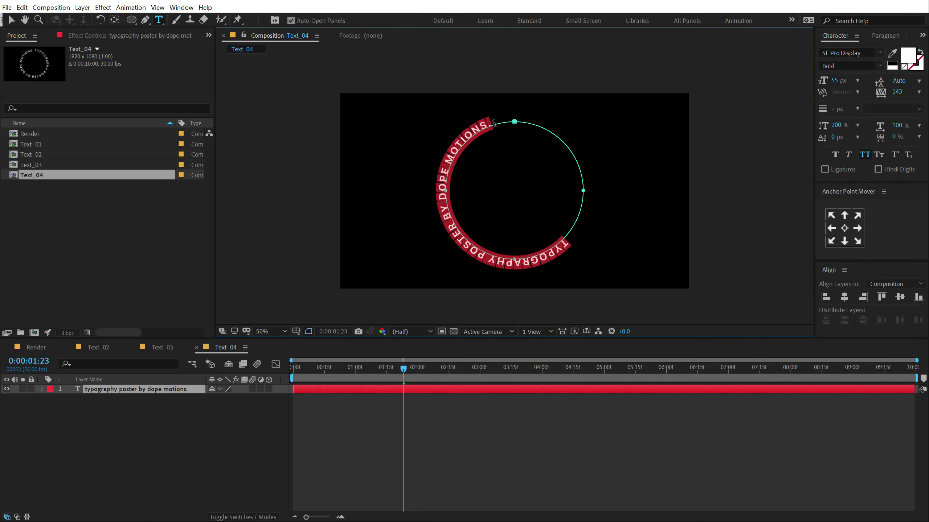
pyautogui.click(505, 125)
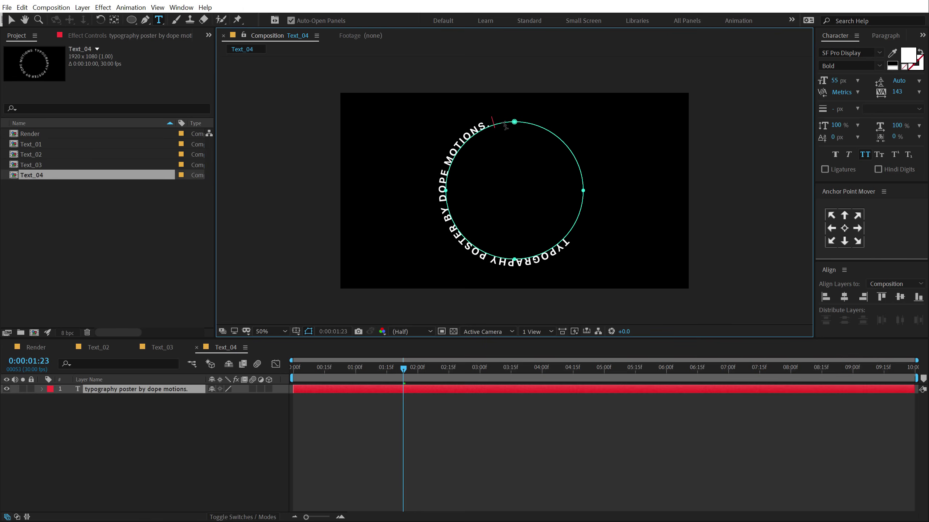
pyautogui.write('typography poster by dope motions.')
pyautogui.click(11, 19)
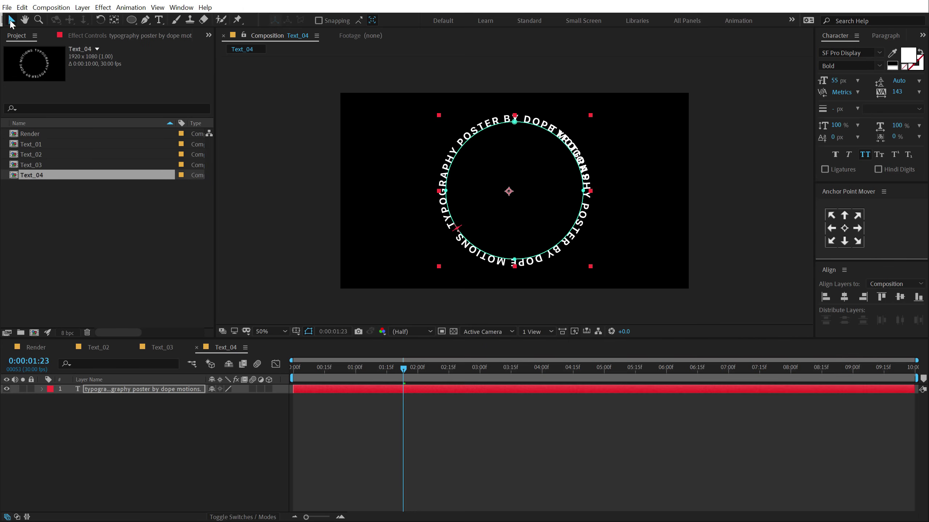
pyautogui.moveTo(898, 92); pyautogui.dragTo(830, 81)
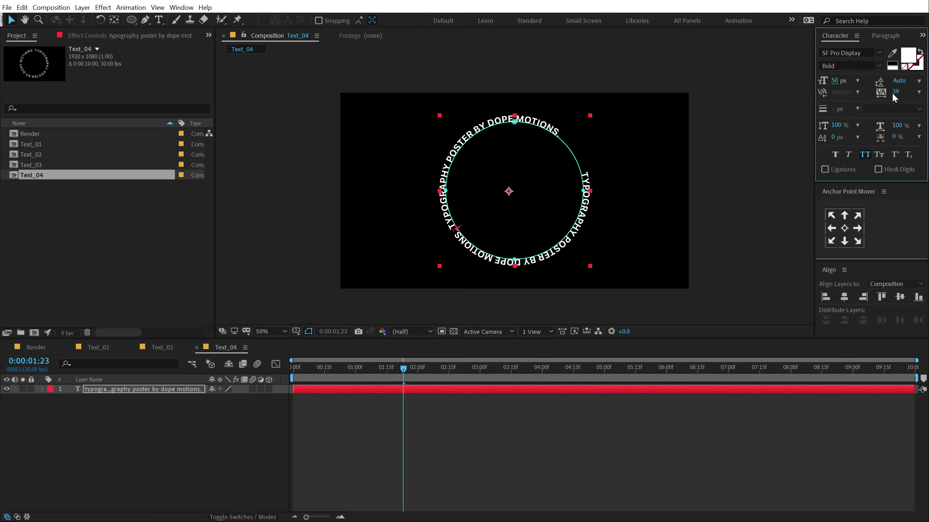
pyautogui.moveTo(894, 95); pyautogui.dragTo(924, 84)
# - Preview the ring rotating over time, then switch to the Render comp
pyautogui.click(473, 426)
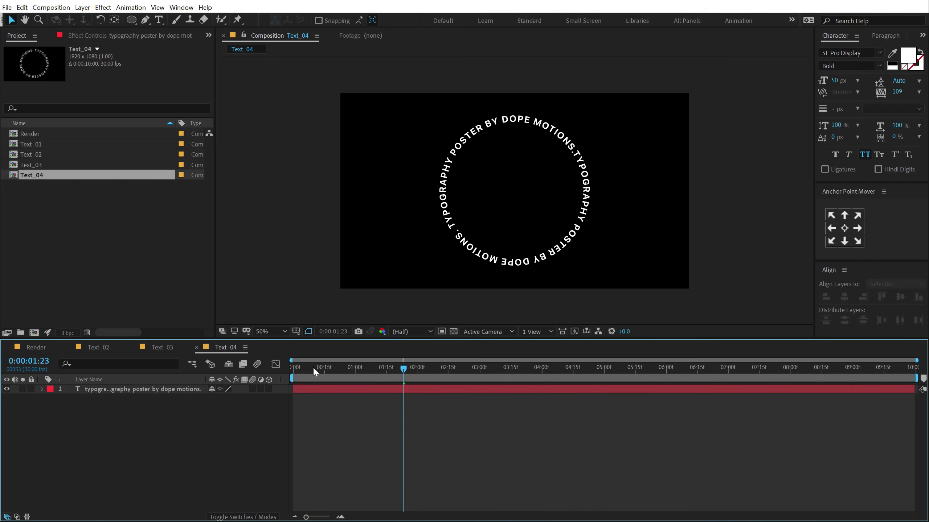
pyautogui.moveTo(313, 369); pyautogui.dragTo(614, 360)
pyautogui.click(83, 277)
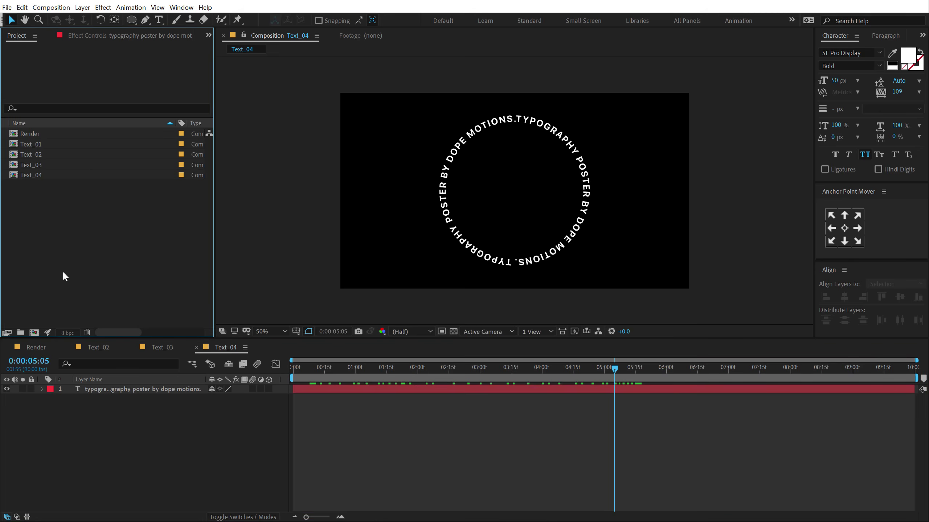
pyautogui.click(36, 347)
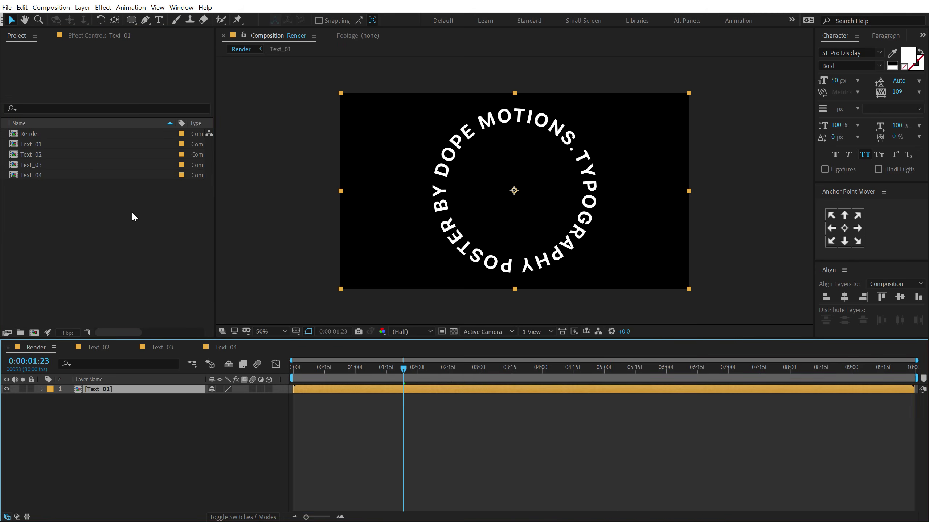
# - Add Text_02 to Render with collapsed transformations and scale it to 54%
pyautogui.moveTo(44, 152); pyautogui.dragTo(109, 388)
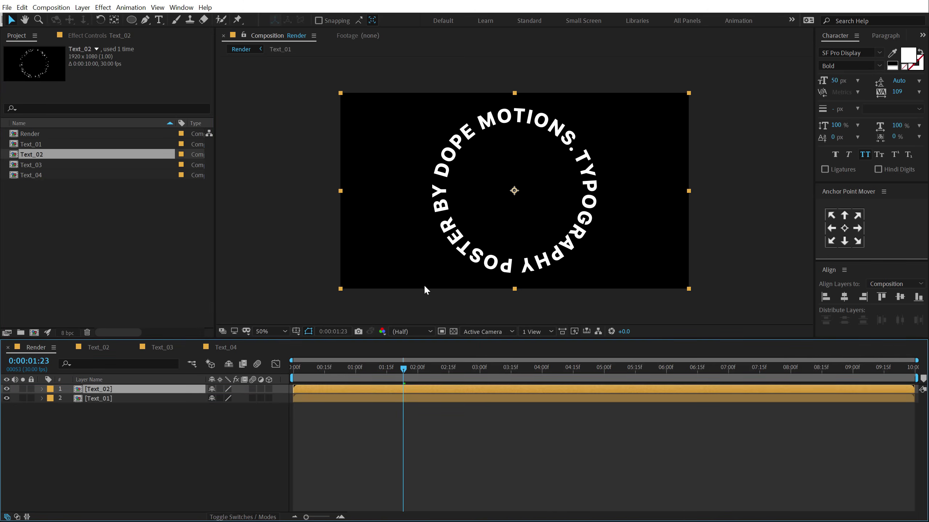
pyautogui.press('s')
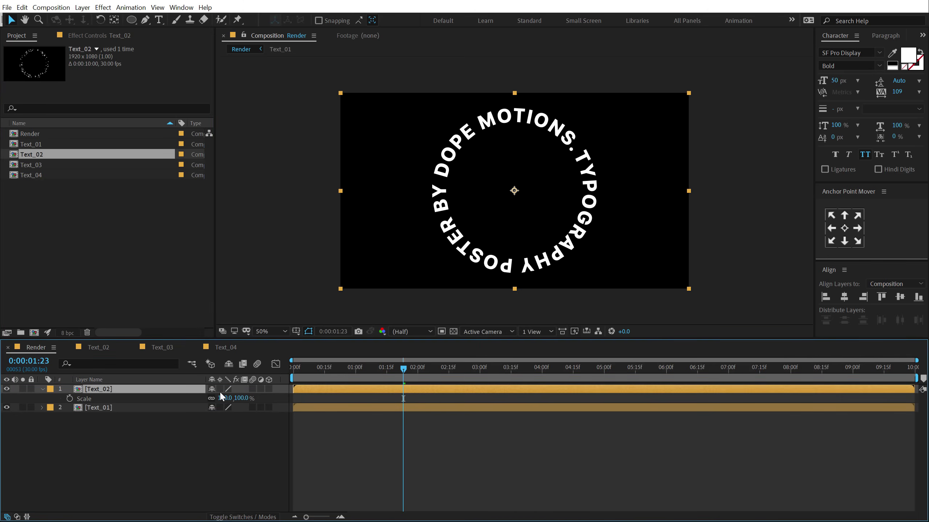
pyautogui.click(220, 389)
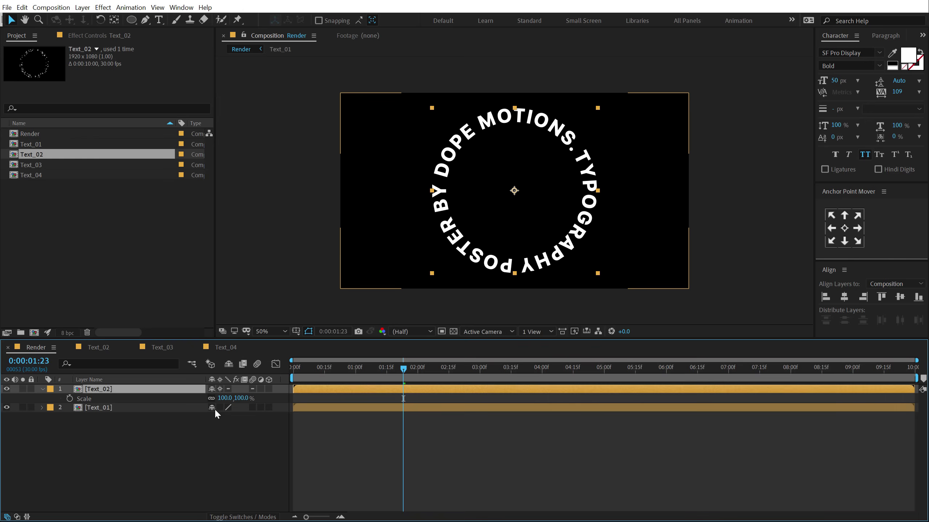
pyautogui.click(219, 407)
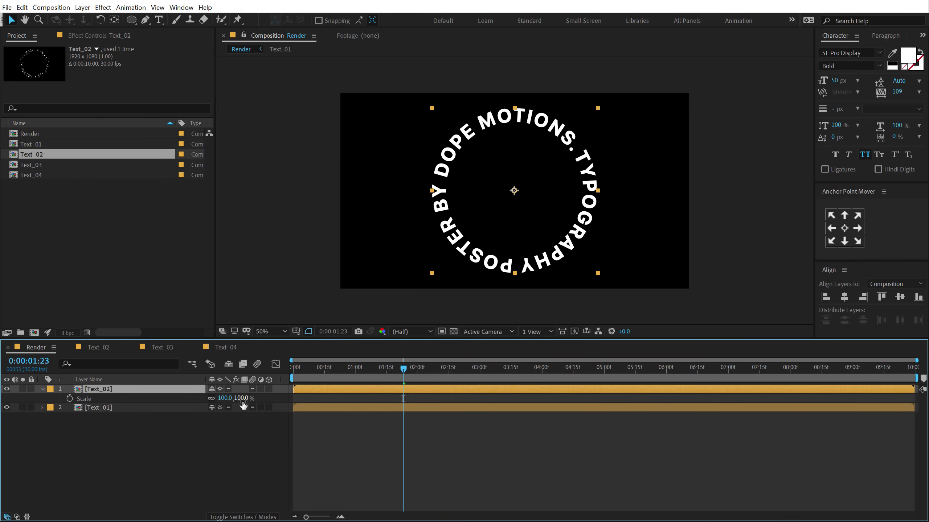
pyautogui.moveTo(244, 399); pyautogui.dragTo(228, 404)
pyautogui.click(78, 429)
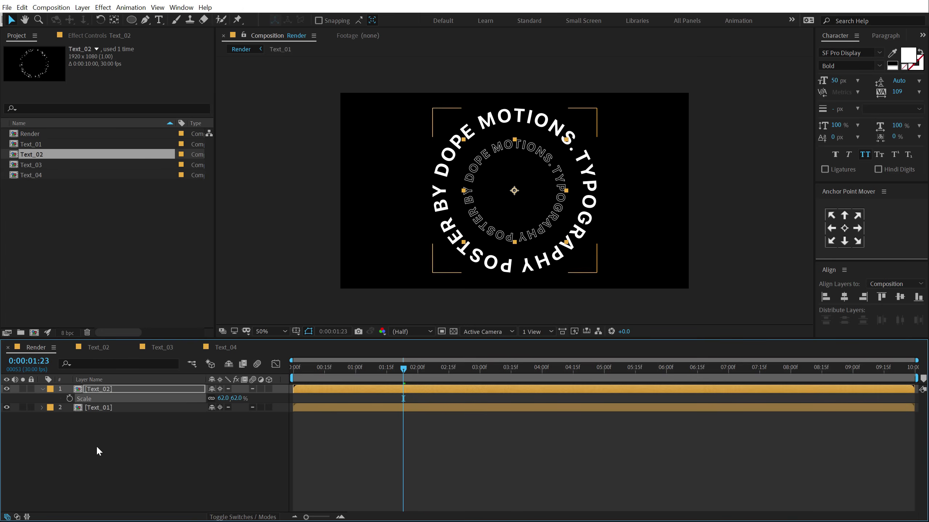
# - Add Text_03 with collapsed transformations and scale it to 66%
pyautogui.moveTo(35, 165); pyautogui.dragTo(105, 414)
pyautogui.click(220, 408)
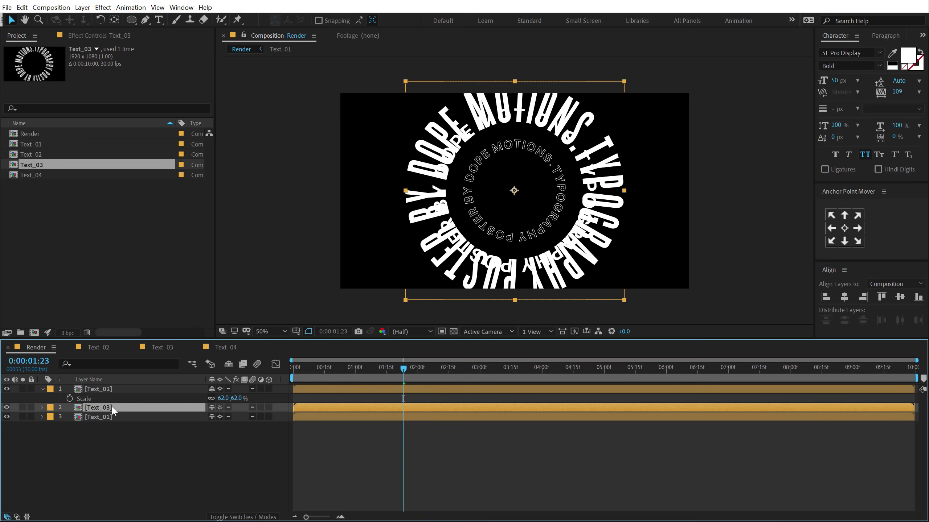
pyautogui.press('s')
pyautogui.moveTo(243, 417); pyautogui.dragTo(242, 437)
# - Show Text_01's Scale at 106% and check the full frame framing
pyautogui.click(118, 391)
pyautogui.click(175, 454)
pyautogui.click(125, 424)
pyautogui.press('s')
pyautogui.press('/')
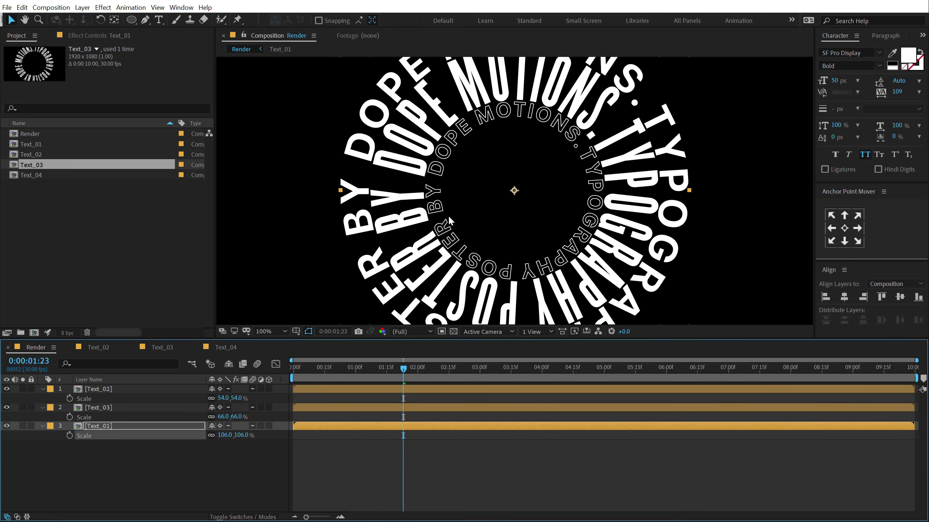
pyautogui.hotkey('shift', '/')
pyautogui.press('/')
pyautogui.press(',')
# - Add Text_04 as the bottom layer and enlarge it to 129% as the outermost ring
pyautogui.moveTo(46, 173); pyautogui.dragTo(111, 460)
pyautogui.press('s')
pyautogui.moveTo(221, 453); pyautogui.dragTo(262, 455)
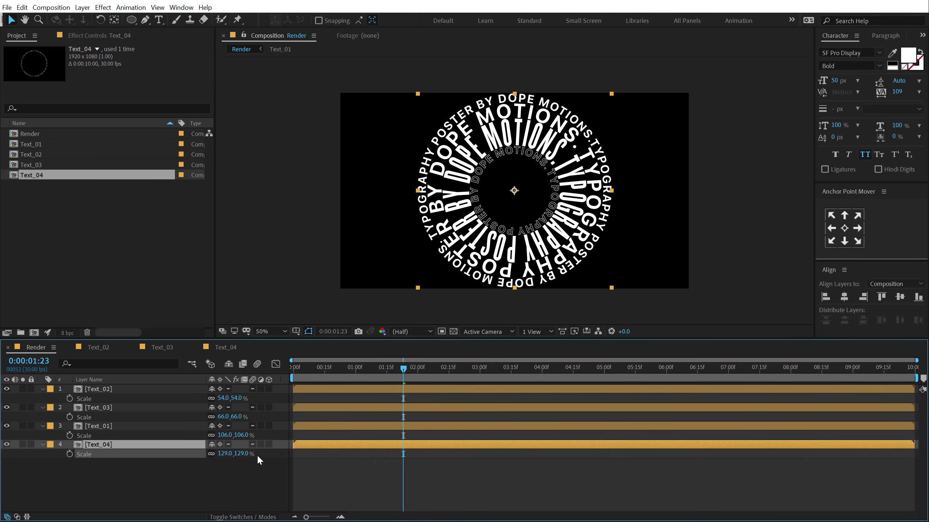
pyautogui.click(248, 463)
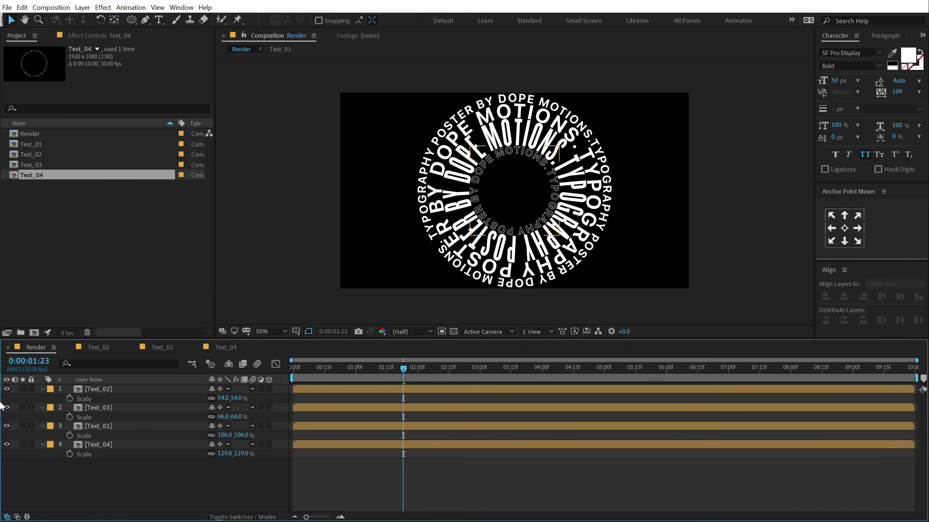
# - Hide the Text_03, Text_01 and Text_04 rings and draw a circular ellipse mask on Text_02
pyautogui.moveTo(7, 407); pyautogui.dragTo(9, 454)
pyautogui.click(109, 389)
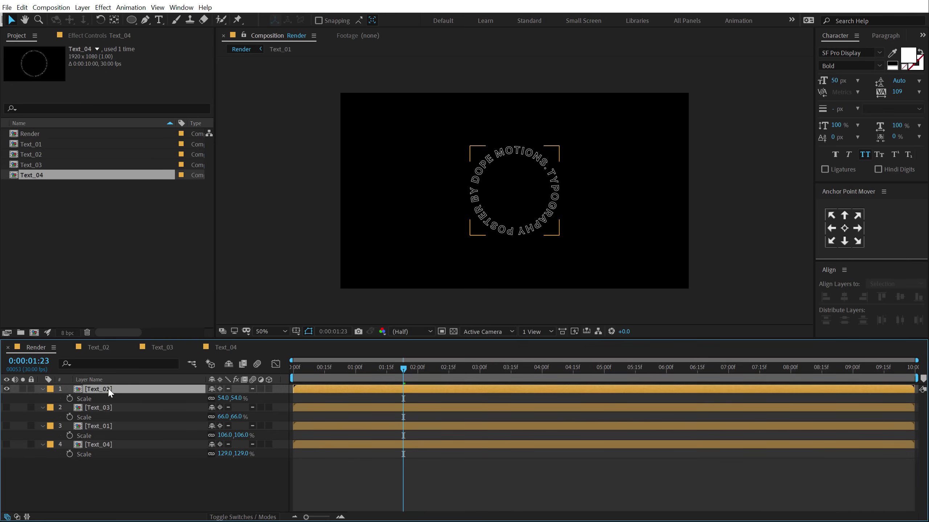
pyautogui.press('/')
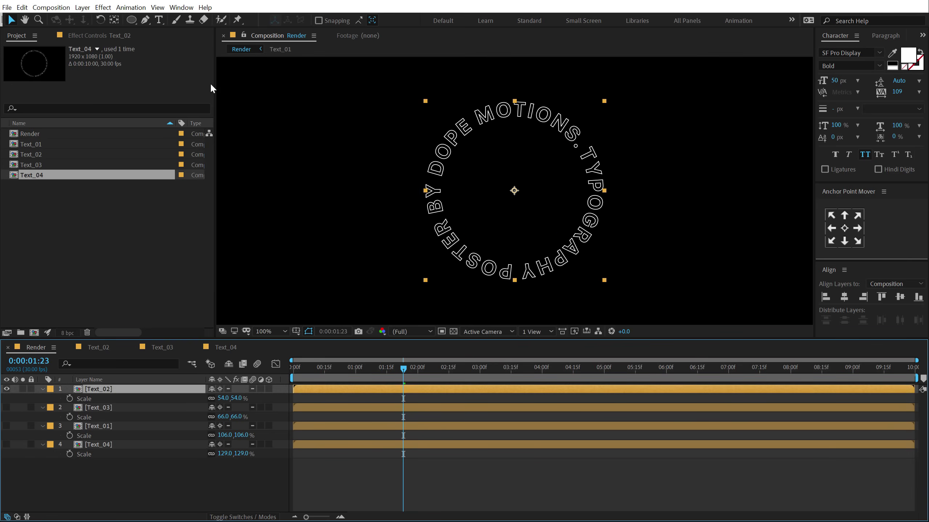
pyautogui.click(131, 21)
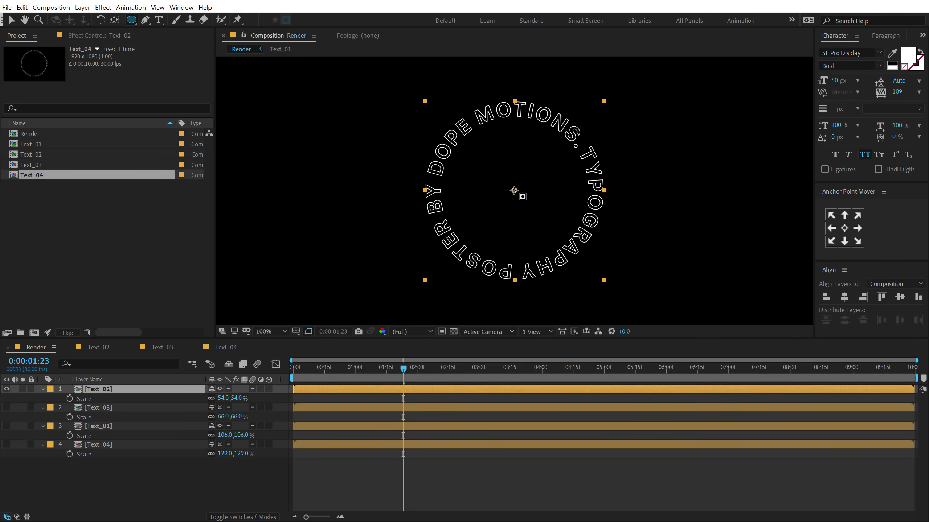
pyautogui.moveTo(513, 189)
pyautogui.mouseDown()
pyautogui.moveTo(540, 219)
pyautogui.moveTo(609, 250)
pyautogui.moveTo(600, 254)
pyautogui.mouseUp()
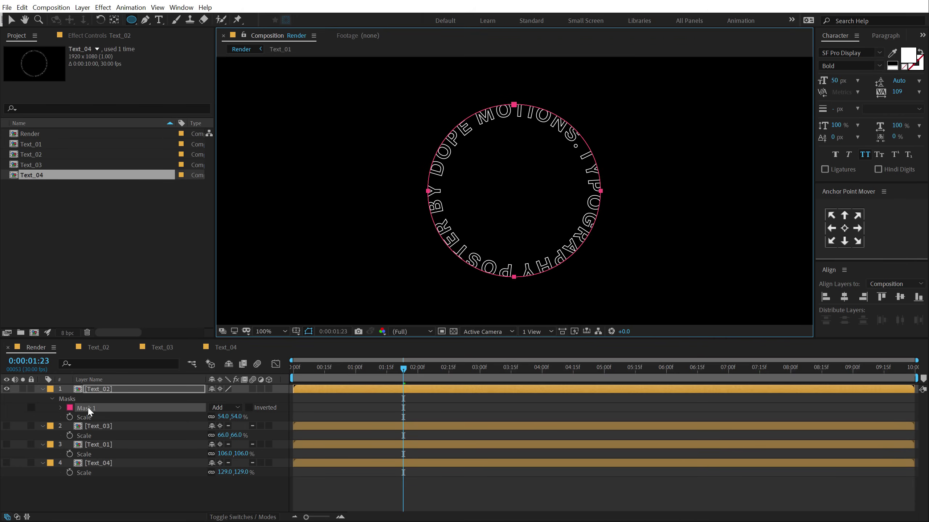
# - Set the Text_02 mask feather to 60 px and expansion to -20 px
pyautogui.click(60, 408)
pyautogui.click(60, 408)
pyautogui.click(61, 408)
pyautogui.moveTo(229, 426); pyautogui.dragTo(257, 420)
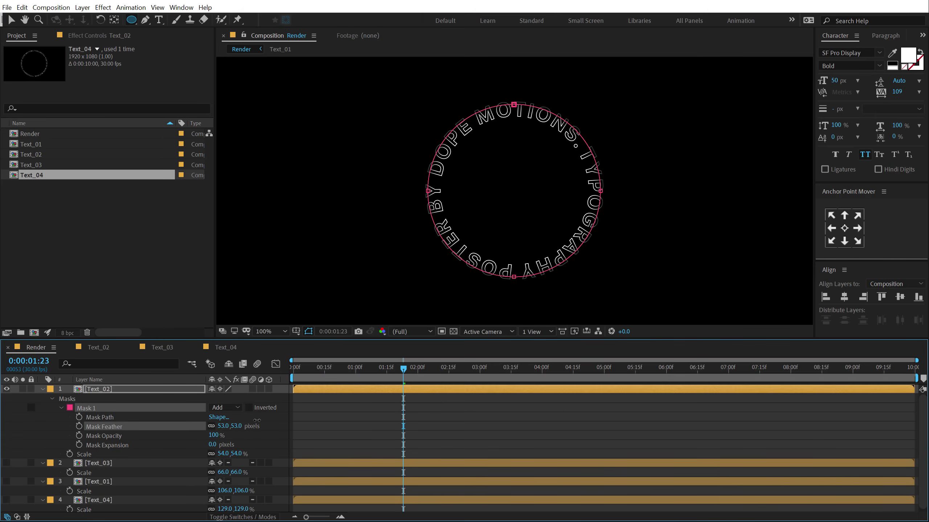
pyautogui.click(237, 426)
pyautogui.write('60')
pyautogui.click(398, 293)
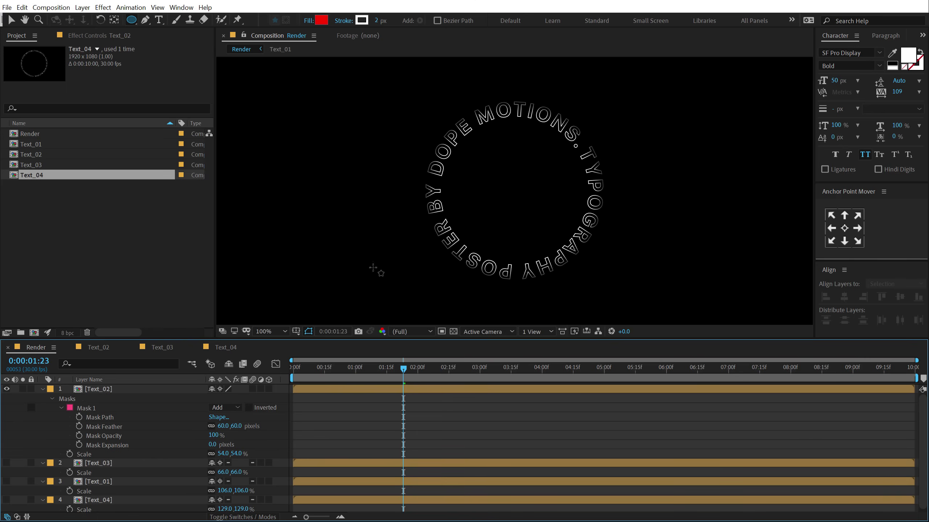
pyautogui.moveTo(212, 444); pyautogui.dragTo(213, 445)
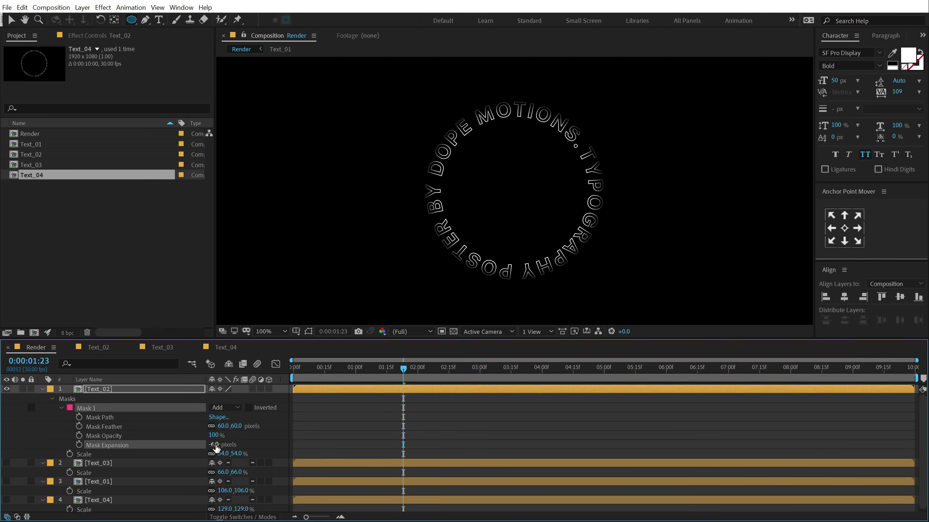
pyautogui.moveTo(214, 445); pyautogui.dragTo(205, 444)
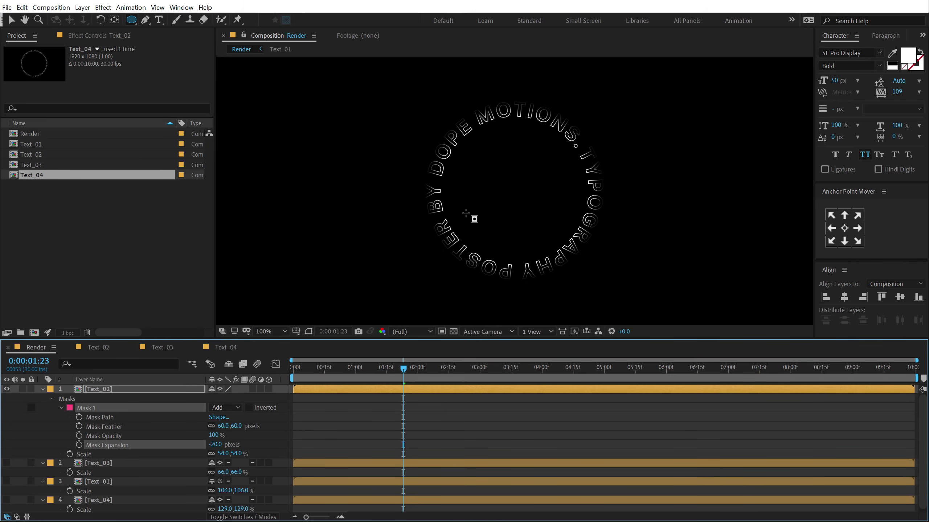
pyautogui.scroll(-1, 465, 214)
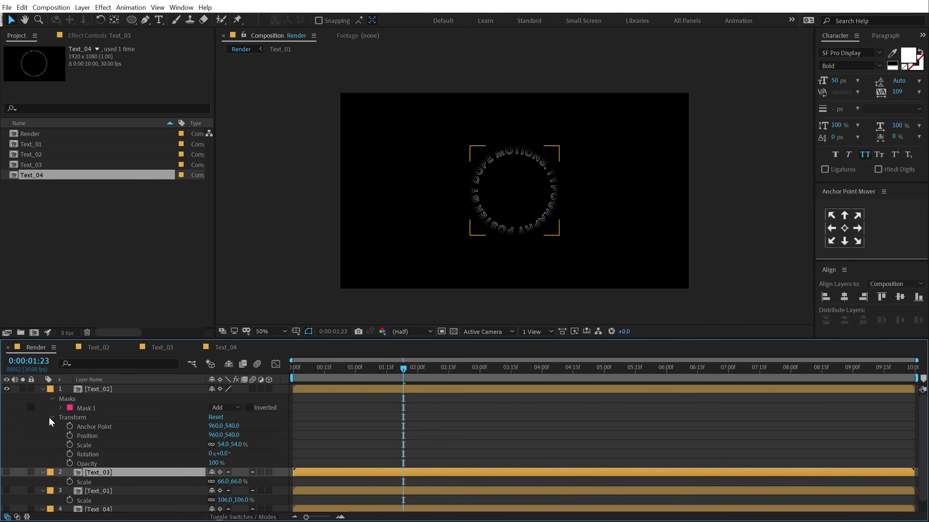
# - Copy Text_02's circular mask and paste it onto the re-shown Text_03 layer
pyautogui.click(51, 418)
pyautogui.click(89, 408)
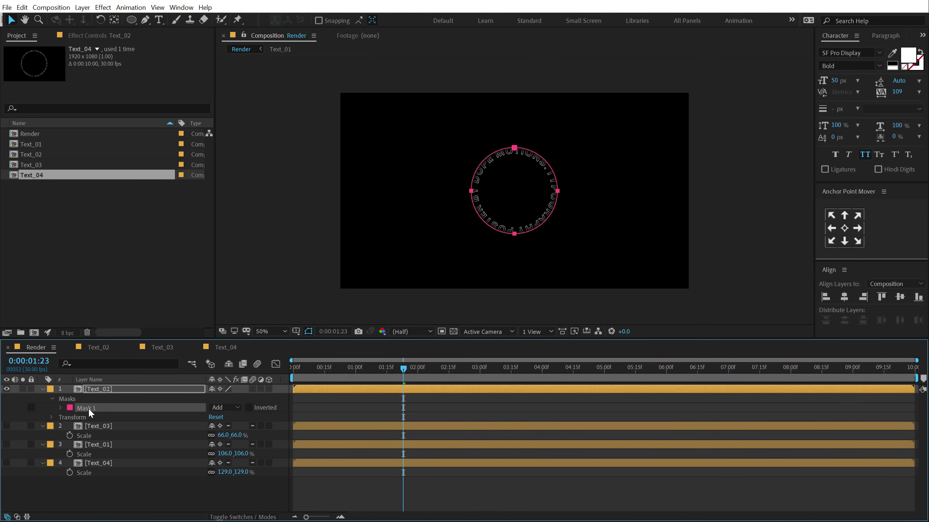
pyautogui.click(94, 426)
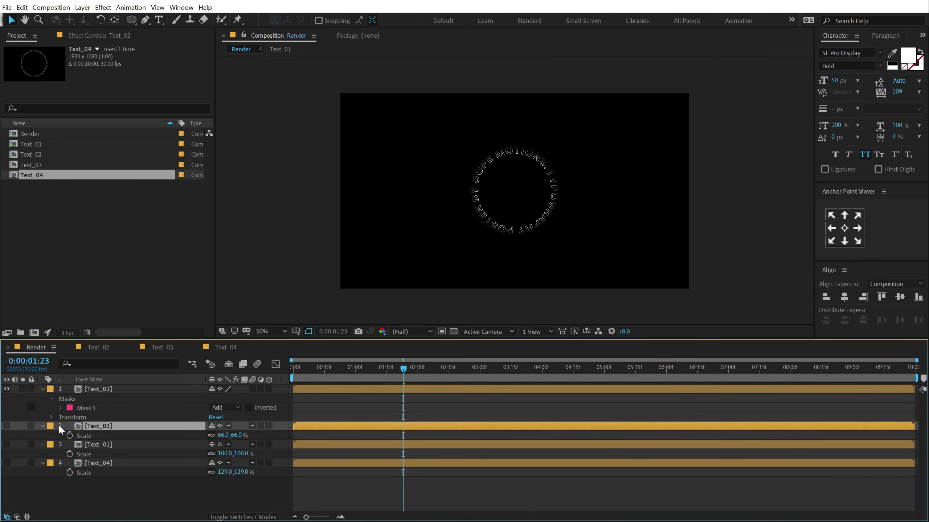
pyautogui.click(6, 426)
pyautogui.hotkey('ctrl', 'v')
pyautogui.press('/')
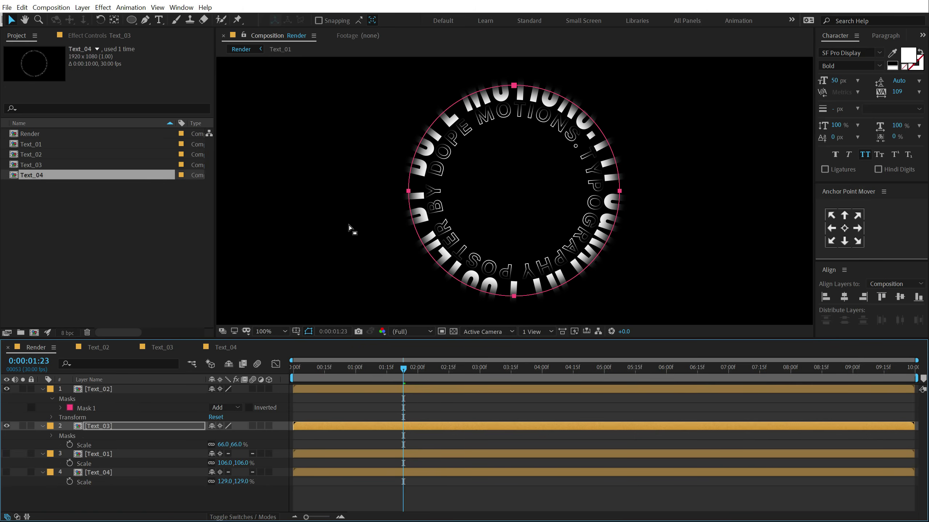
# - Set Text_03's mask expansion to 125 px and feather to 96 px, then fit the whole comp
pyautogui.click(101, 427)
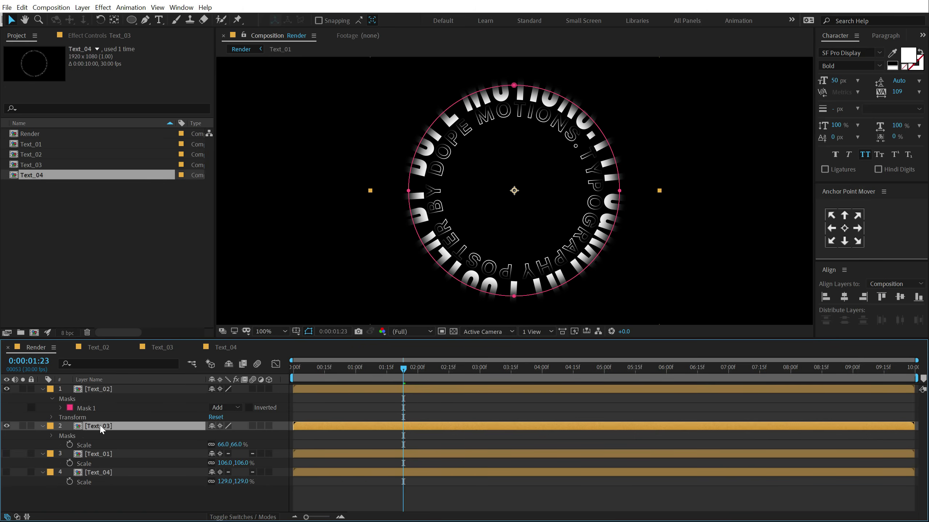
pyautogui.press('u')
pyautogui.press('u')
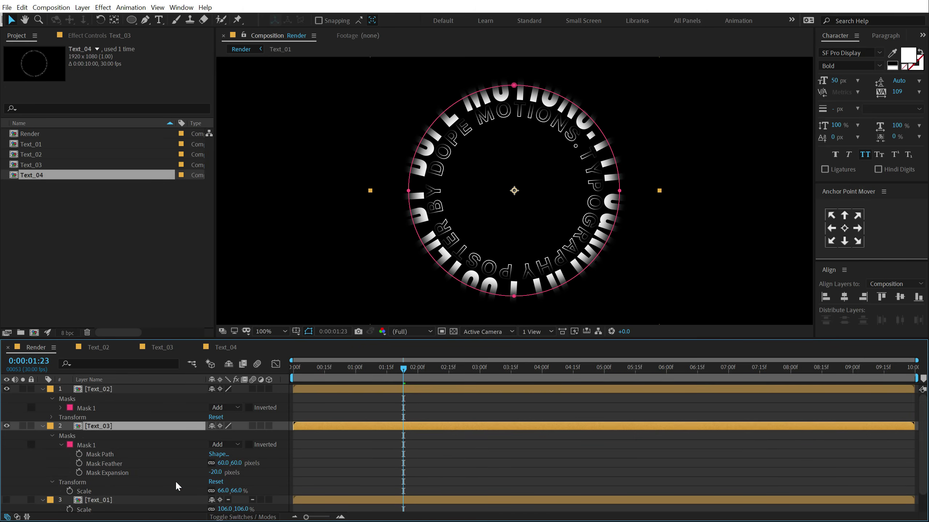
pyautogui.moveTo(216, 472); pyautogui.dragTo(292, 465)
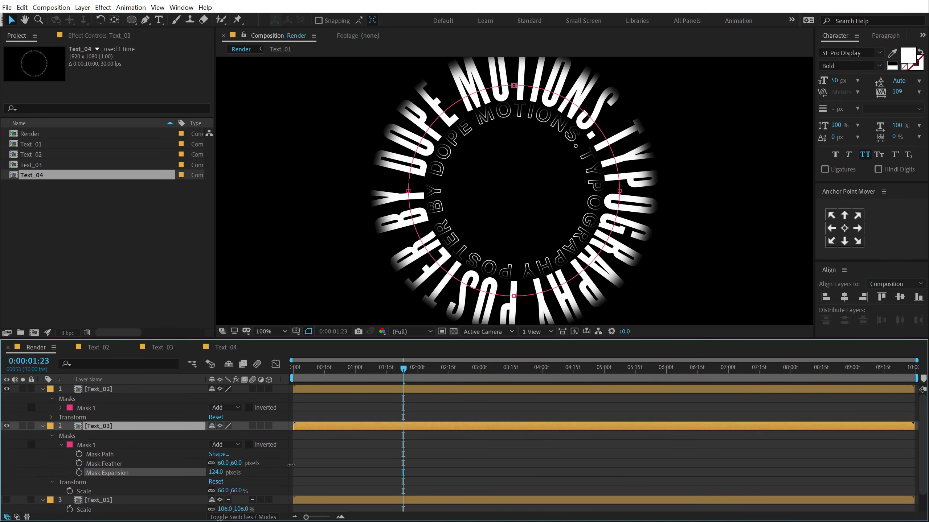
pyautogui.click(87, 445)
pyautogui.moveTo(236, 463); pyautogui.dragTo(254, 464)
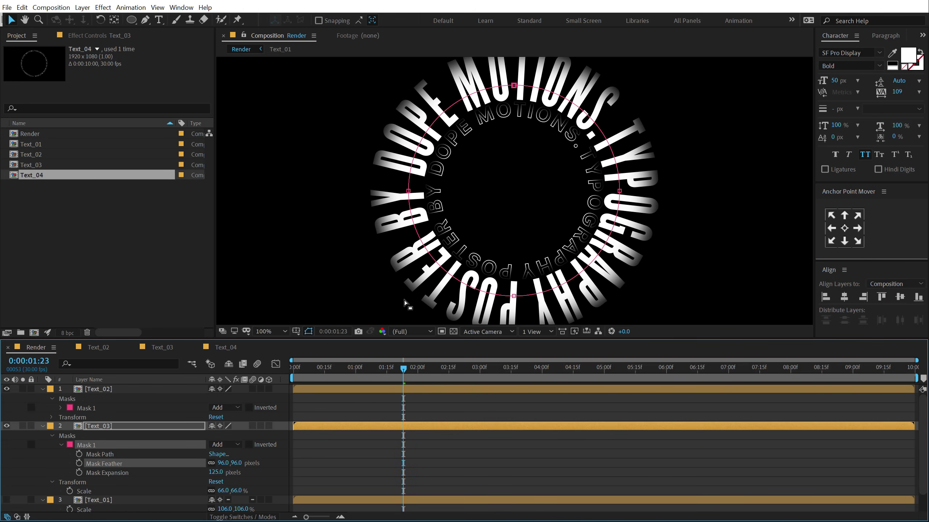
pyautogui.press(',')
pyautogui.press(',')
pyautogui.press('.')
pyautogui.press(',')
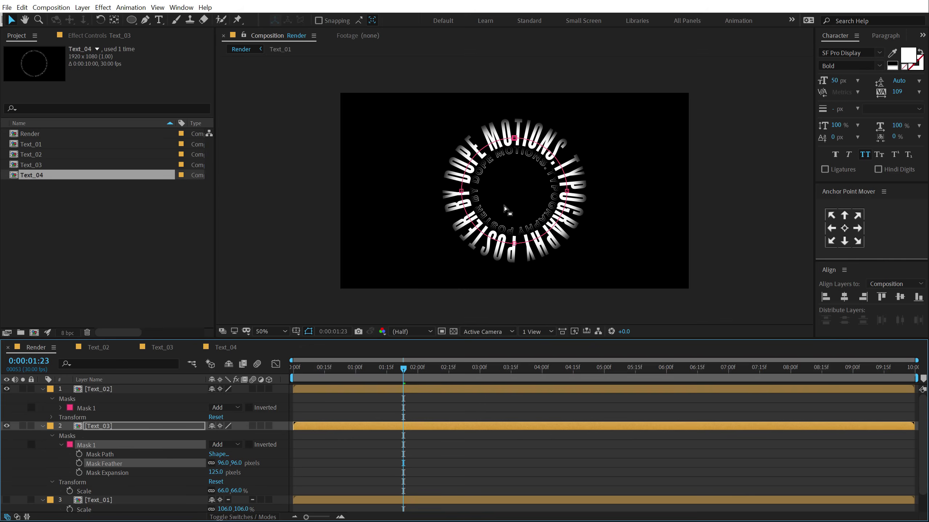
# - Show the Text_01 ring, give it a fitted elliptical mask, and tweak the mask expansion
pyautogui.click(43, 389)
pyautogui.click(42, 398)
pyautogui.click(91, 407)
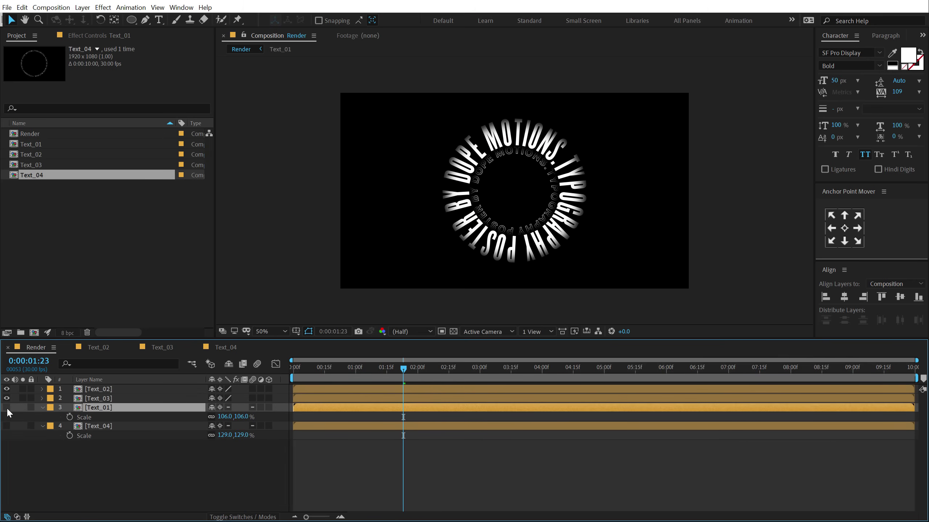
pyautogui.click(6, 407)
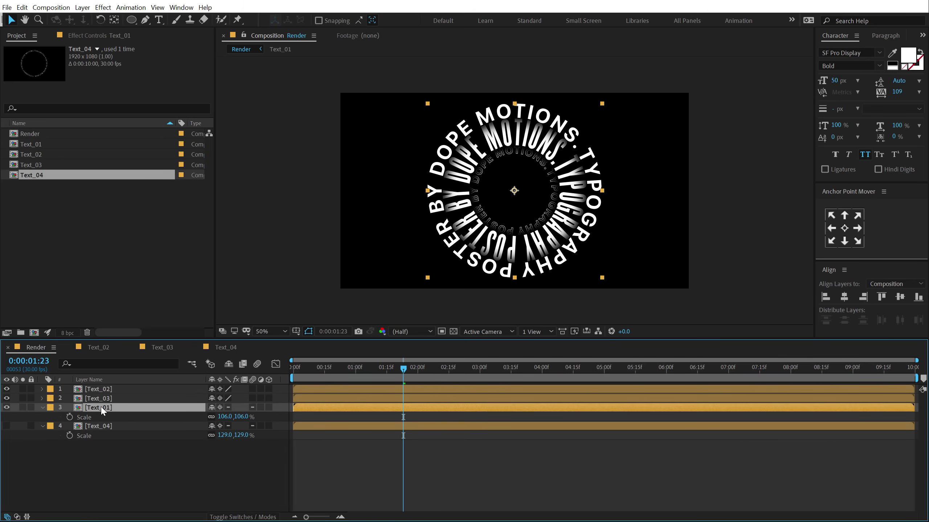
pyautogui.hotkey('ctrl', 'shift', 'n')
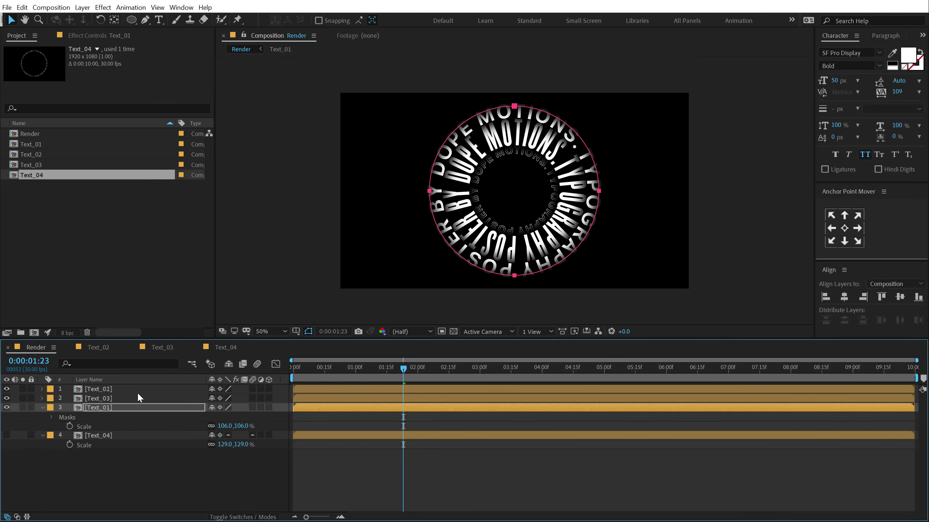
pyautogui.press('/')
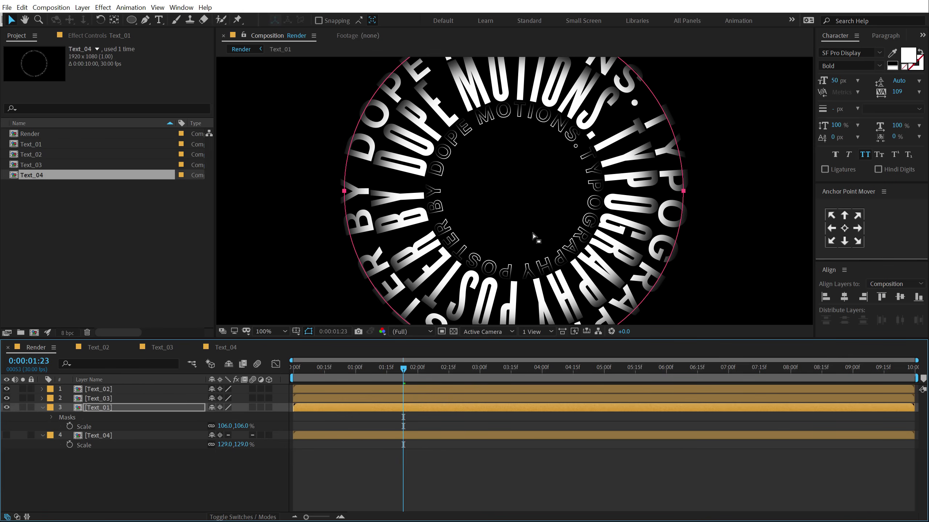
pyautogui.press('y')
pyautogui.press('u')
pyautogui.press('u')
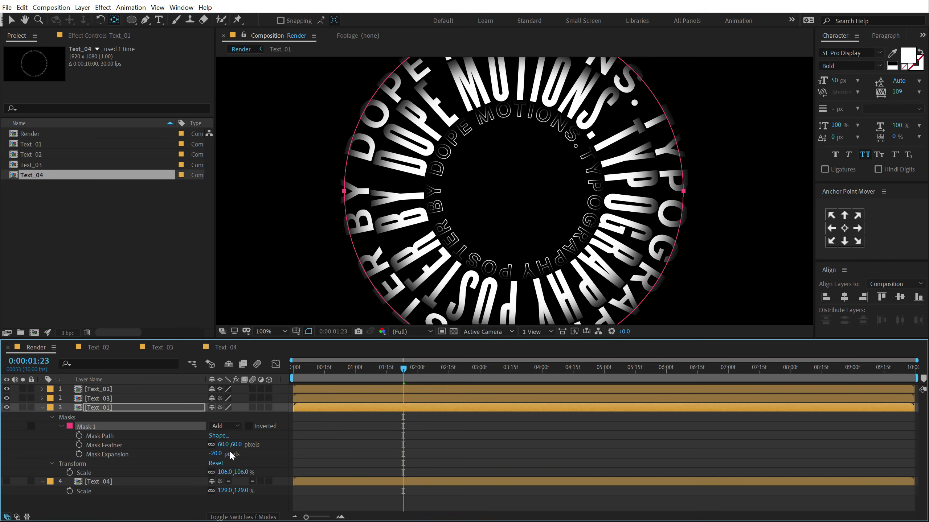
pyautogui.moveTo(216, 453); pyautogui.dragTo(217, 454)
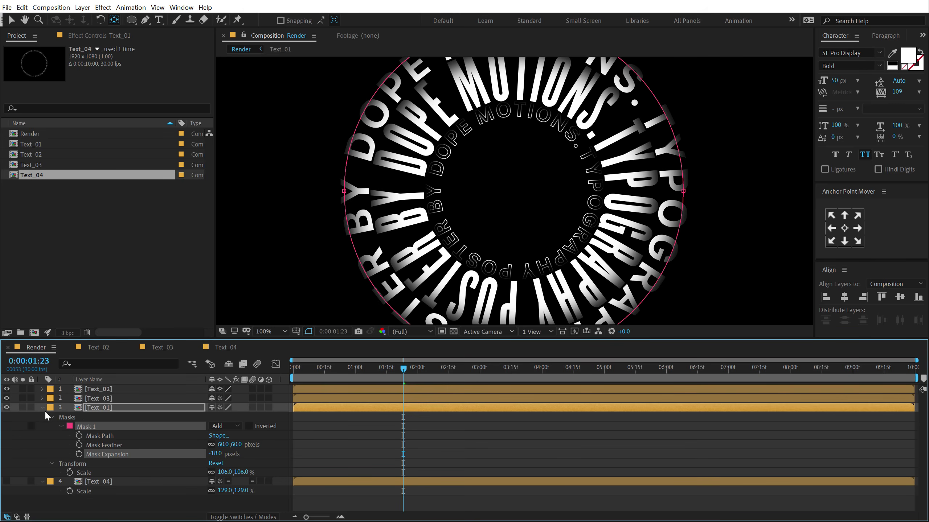
pyautogui.click(42, 407)
# - Show Text_04 and add an elliptical mask with 35 px feather and -38 px expansion
pyautogui.click(6, 417)
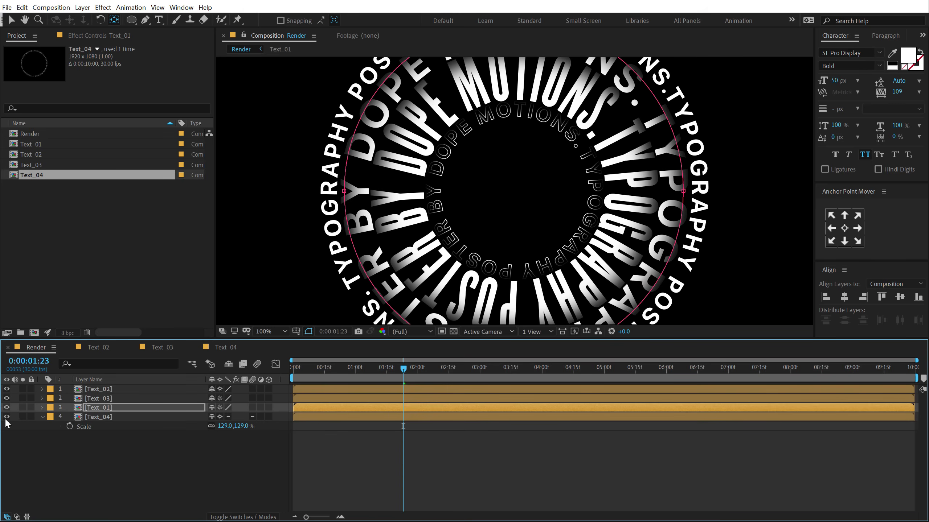
pyautogui.click(96, 421)
pyautogui.hotkey('shift', 'm')
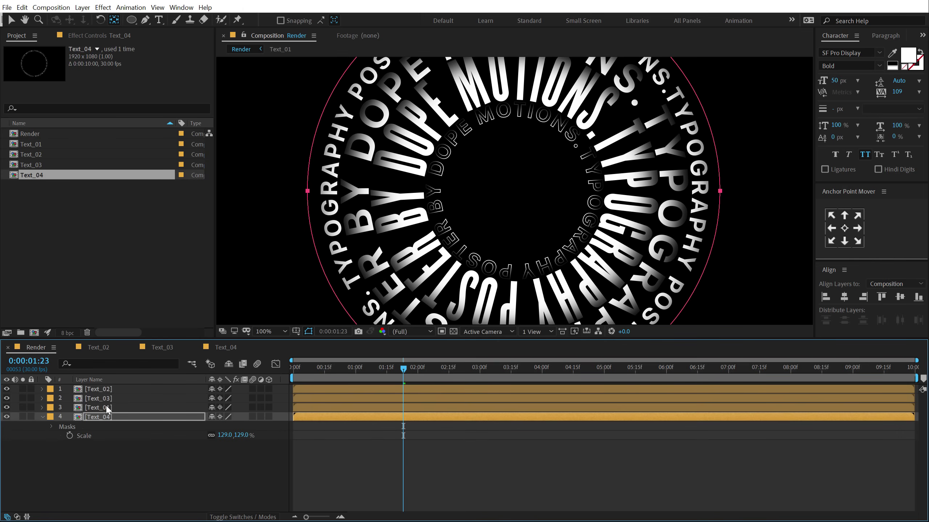
pyautogui.press('u')
pyautogui.press('u')
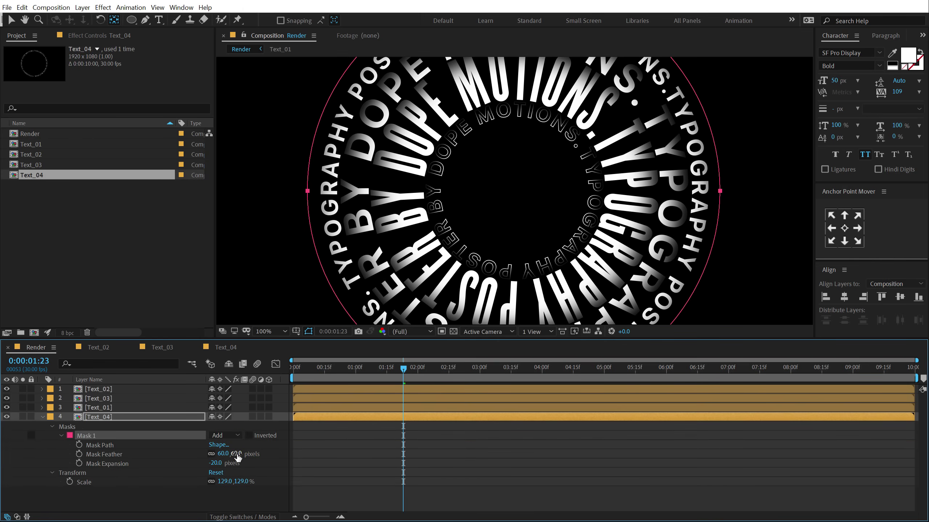
pyautogui.moveTo(237, 454); pyautogui.dragTo(215, 463)
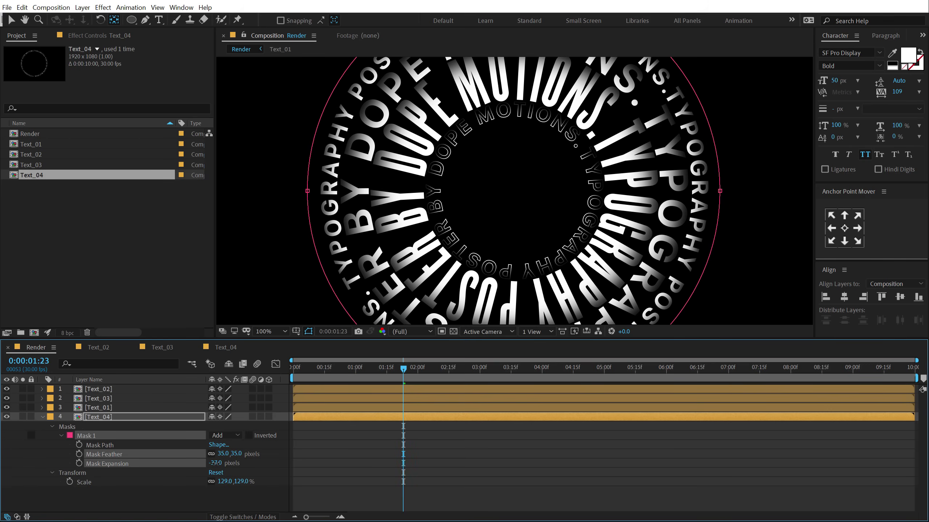
pyautogui.click(193, 483)
pyautogui.press(',')
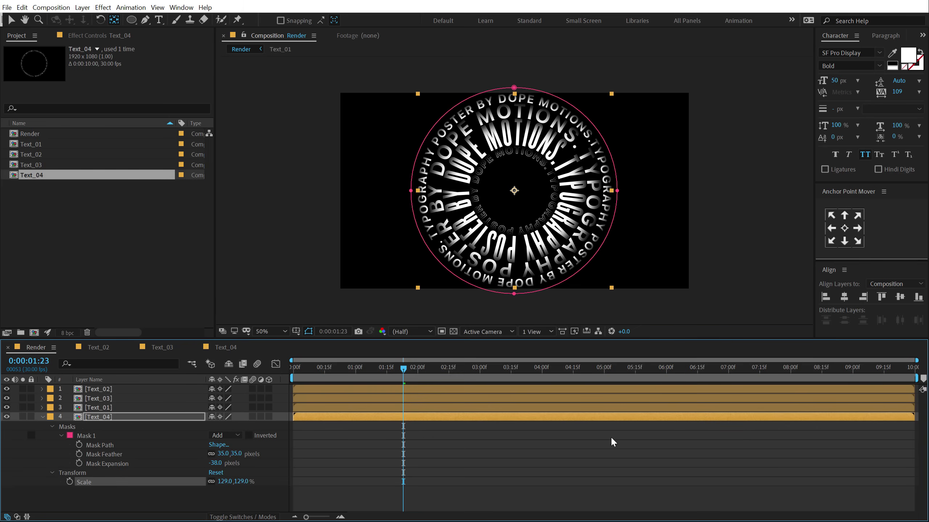
pyautogui.click(629, 458)
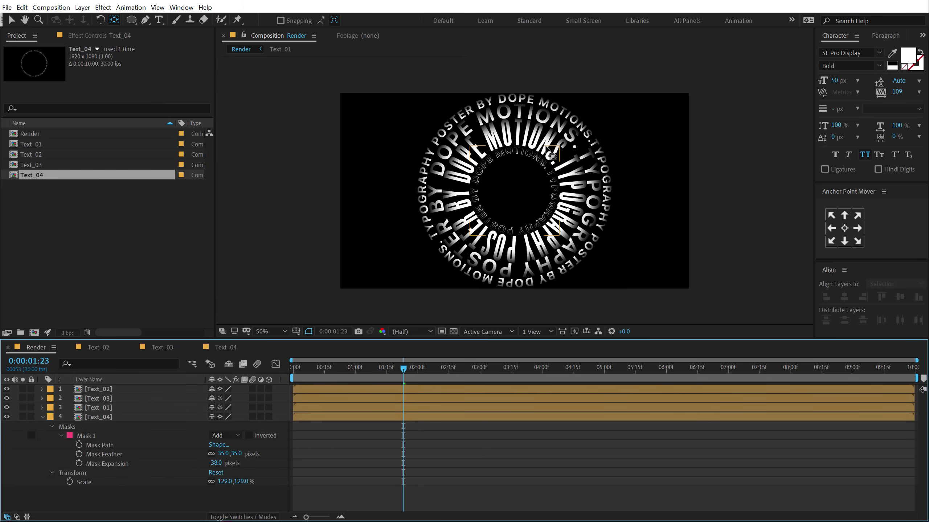
pyautogui.press('.')
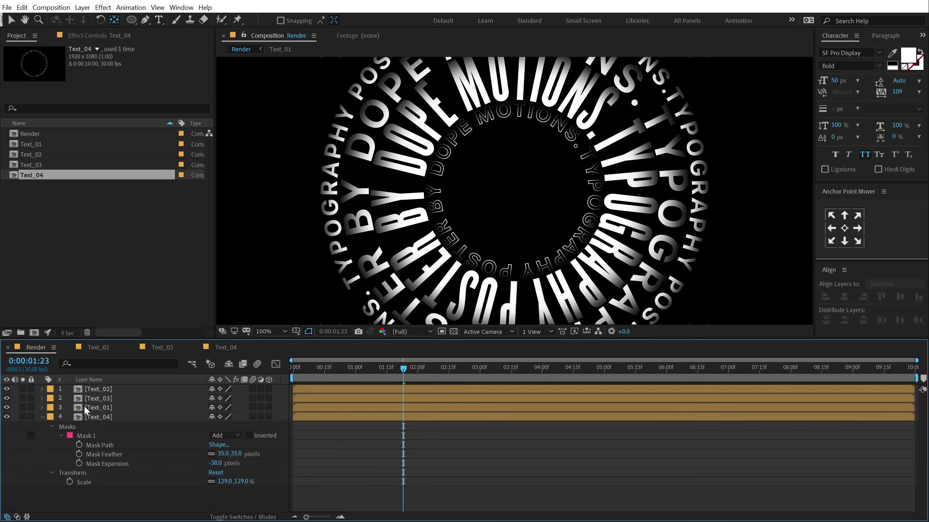
# - Reduce Text_03's mask to 77 px feather and 111 px expansion, then view the whole comp
pyautogui.click(413, 271)
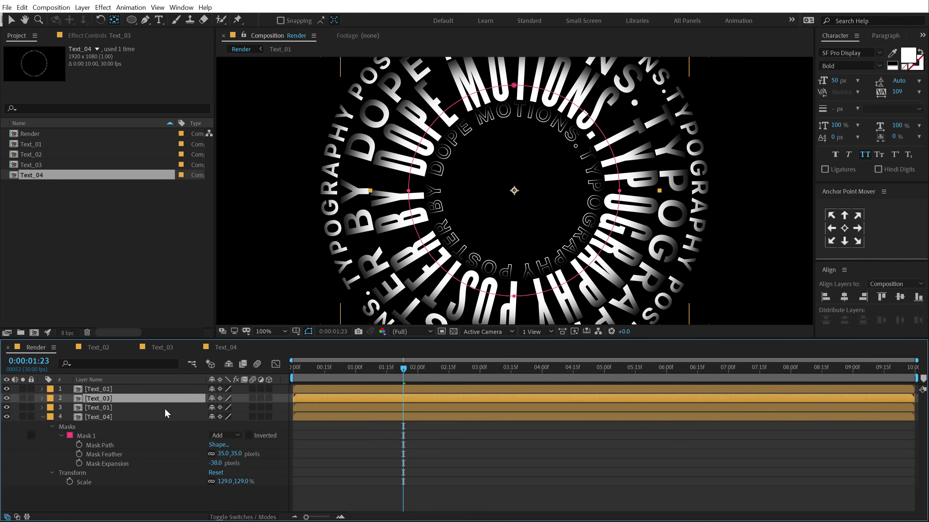
pyautogui.press('u')
pyautogui.press('u')
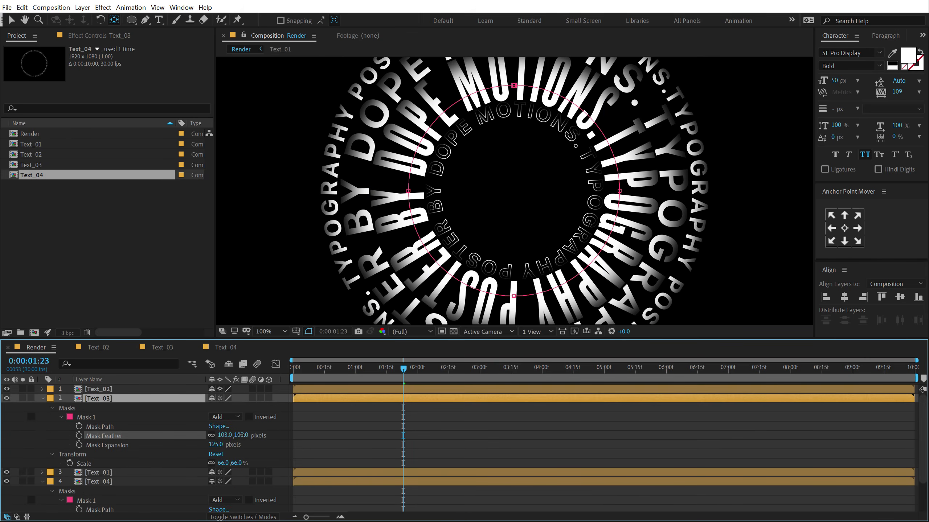
pyautogui.moveTo(239, 434); pyautogui.dragTo(223, 436)
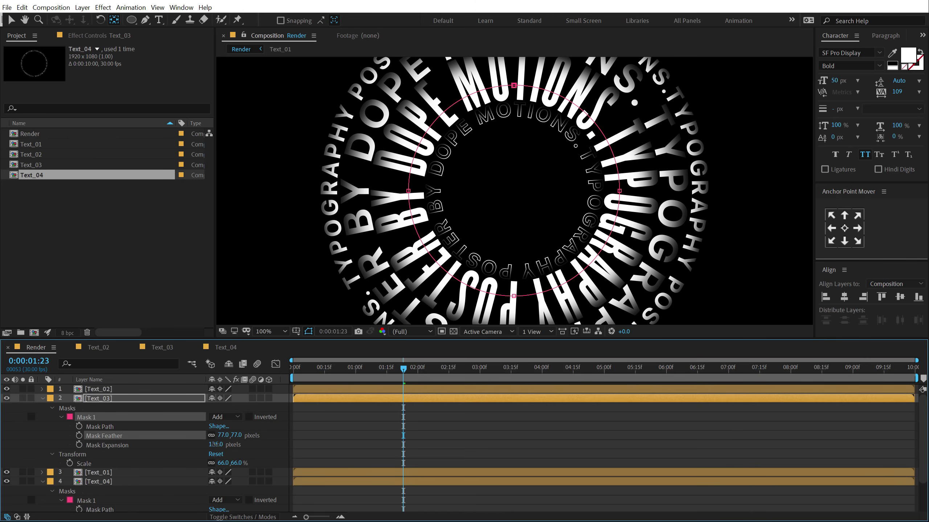
pyautogui.moveTo(215, 444); pyautogui.dragTo(207, 445)
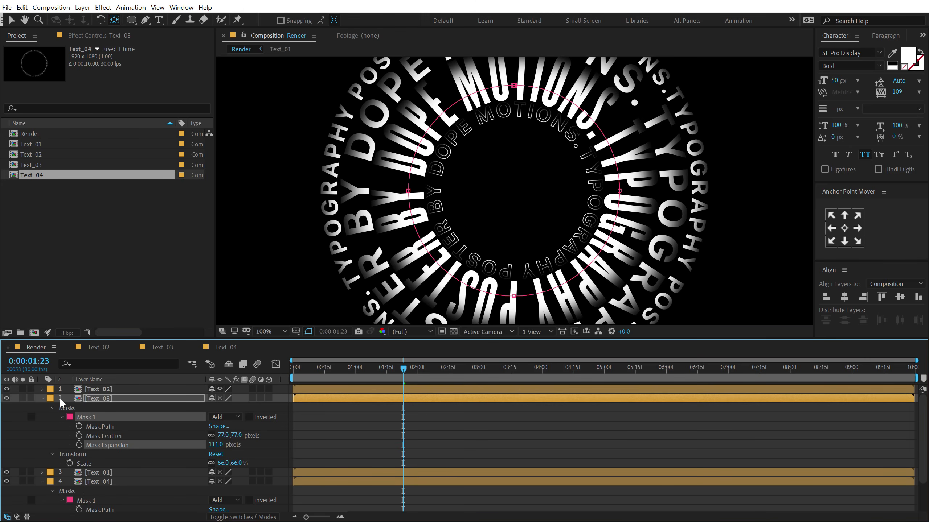
pyautogui.click(43, 399)
pyautogui.click(43, 414)
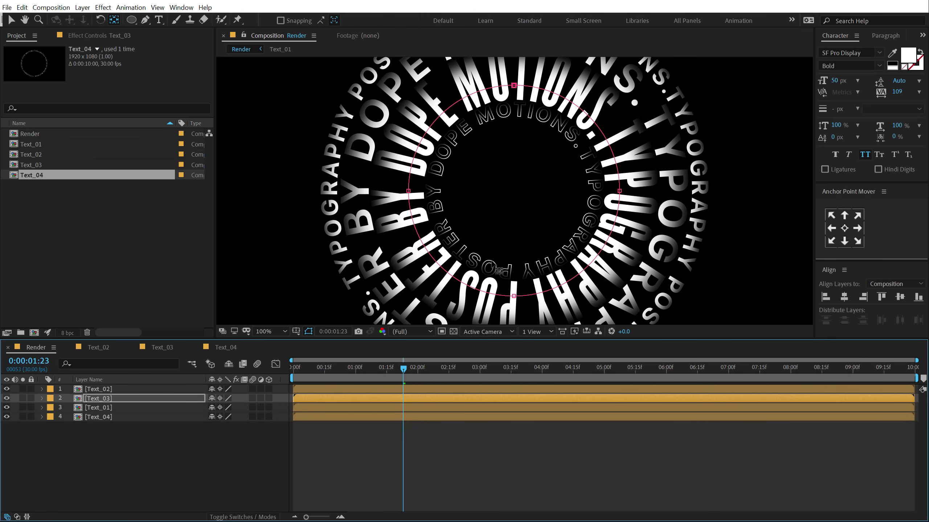
pyautogui.press(',')
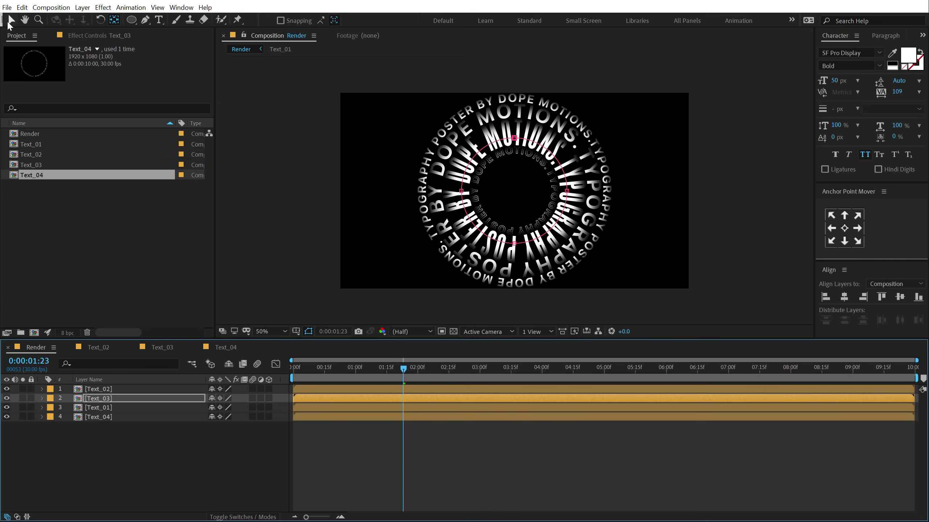
pyautogui.click(112, 435)
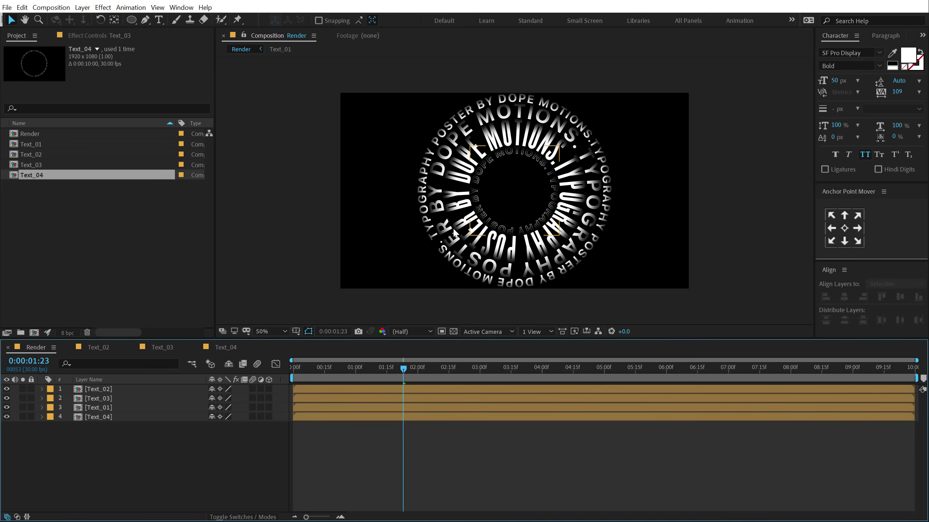
# - Apply a Fill effect to Text_03 with the deep red colour CA1010
pyautogui.click(117, 398)
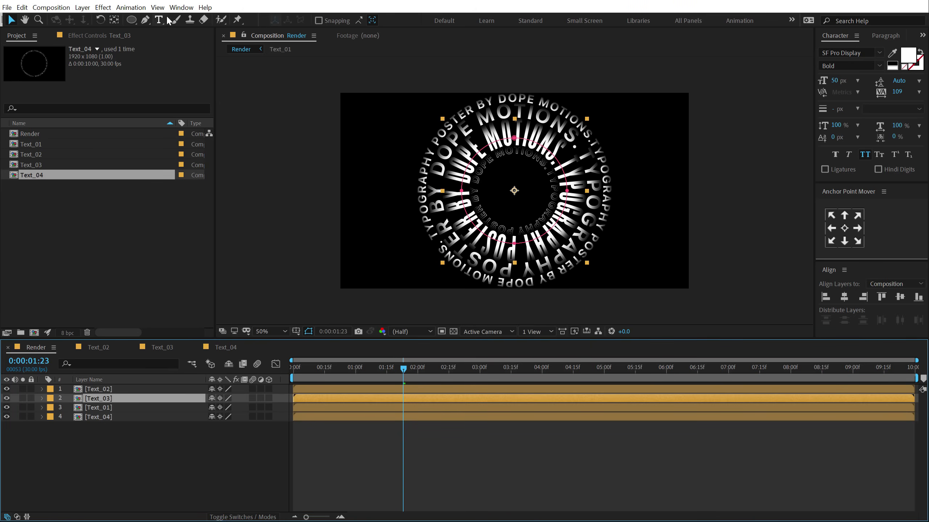
pyautogui.click(181, 7)
pyautogui.click(260, 173)
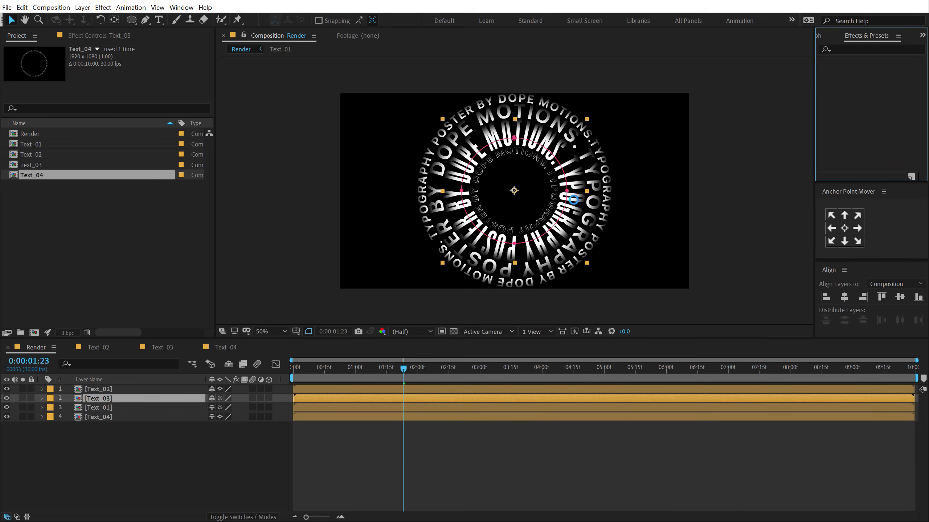
pyautogui.click(869, 49)
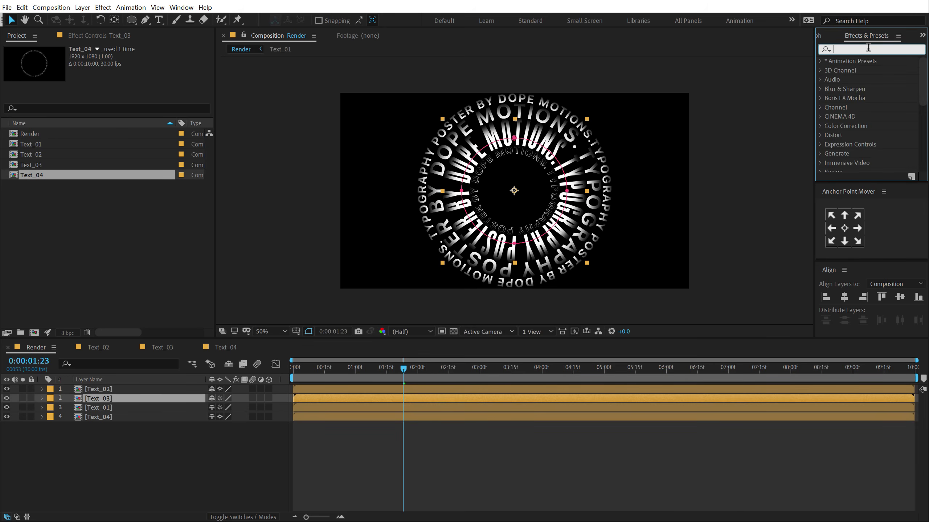
pyautogui.write('fill')
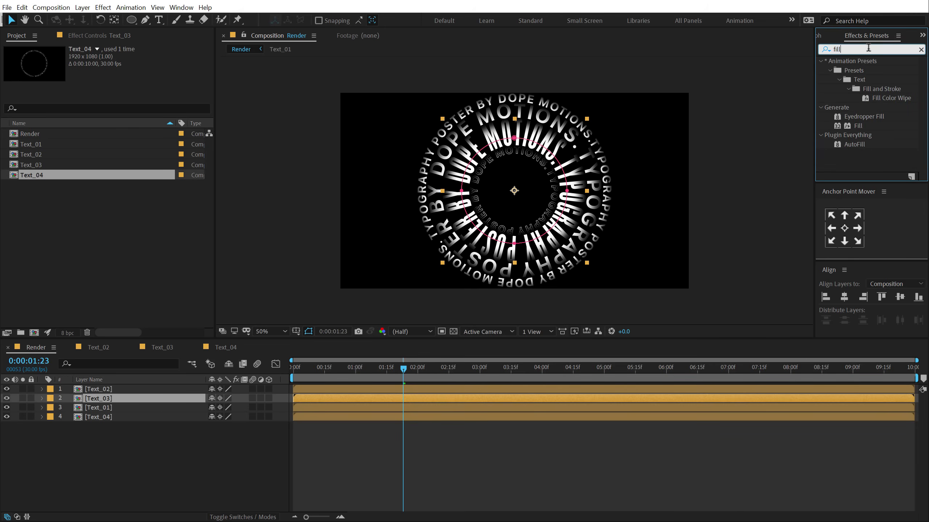
pyautogui.doubleClick(849, 126)
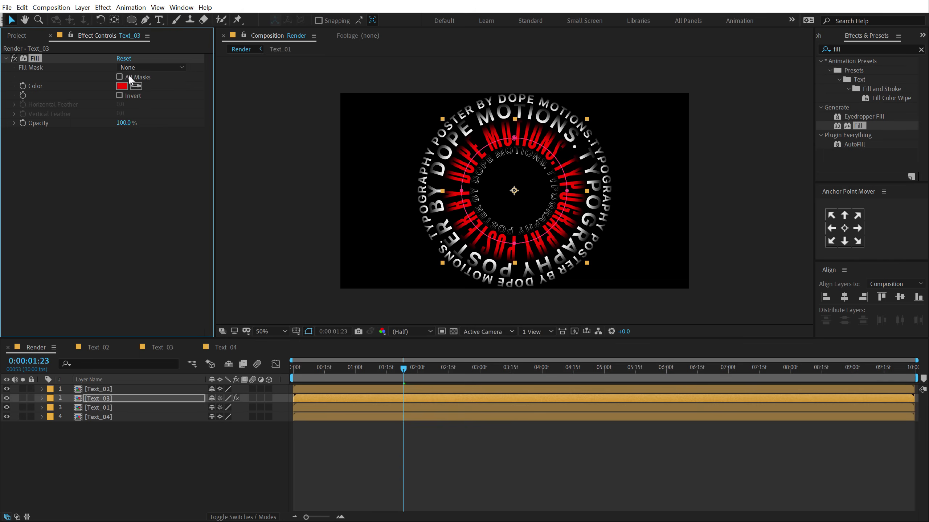
pyautogui.click(123, 86)
pyautogui.moveTo(469, 65); pyautogui.dragTo(316, 91)
pyautogui.click(318, 123)
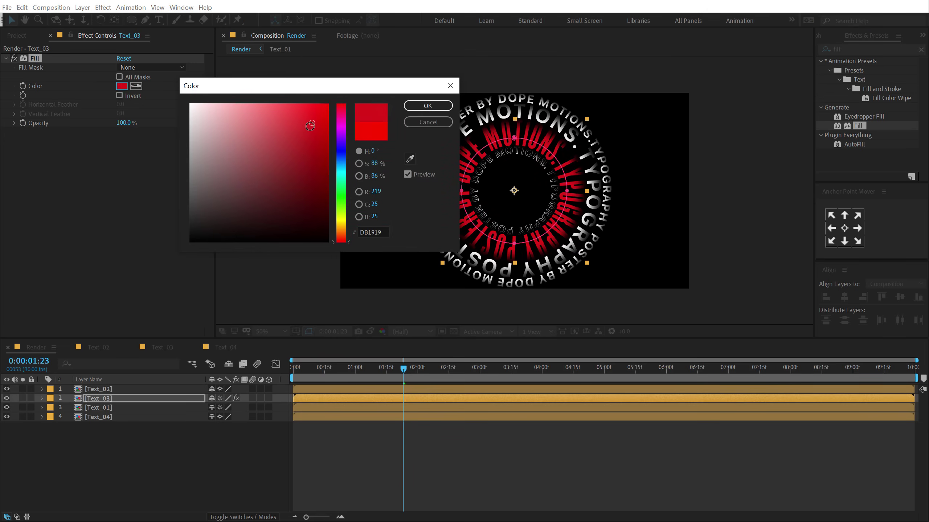
pyautogui.moveTo(301, 128); pyautogui.dragTo(315, 133)
pyautogui.click(427, 105)
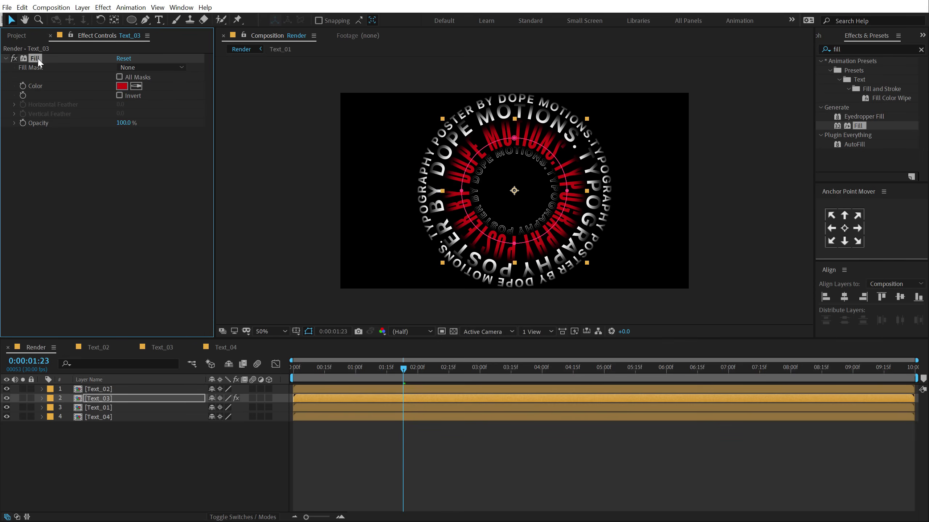
# - Paste the red Fill onto Text_04 and scrub the first seconds to preview
pyautogui.click(108, 418)
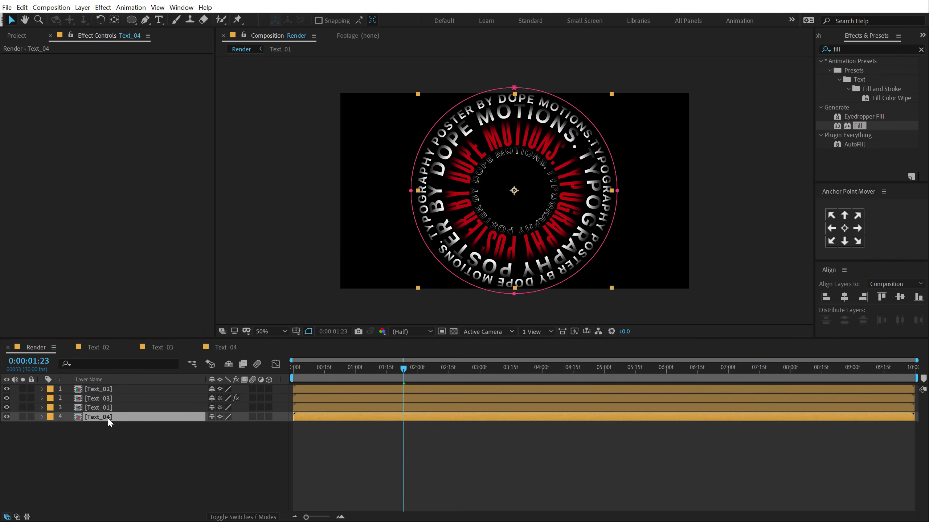
pyautogui.hotkey('ctrl', 'v')
pyautogui.click(113, 465)
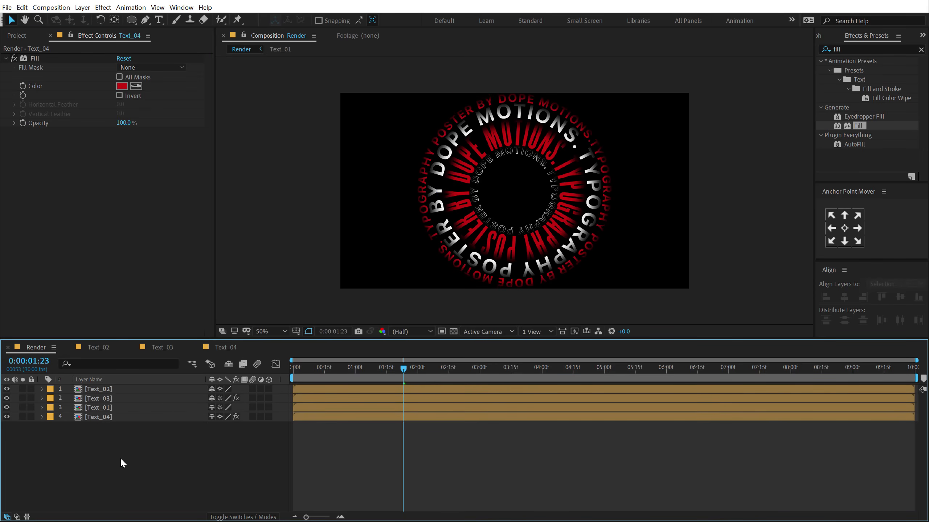
pyautogui.moveTo(298, 368); pyautogui.dragTo(313, 396)
# - Offset the Text_03, Text_01 and Text_04 layer starts about 3 frames apart, scrubbing to check
pyautogui.press('Home')
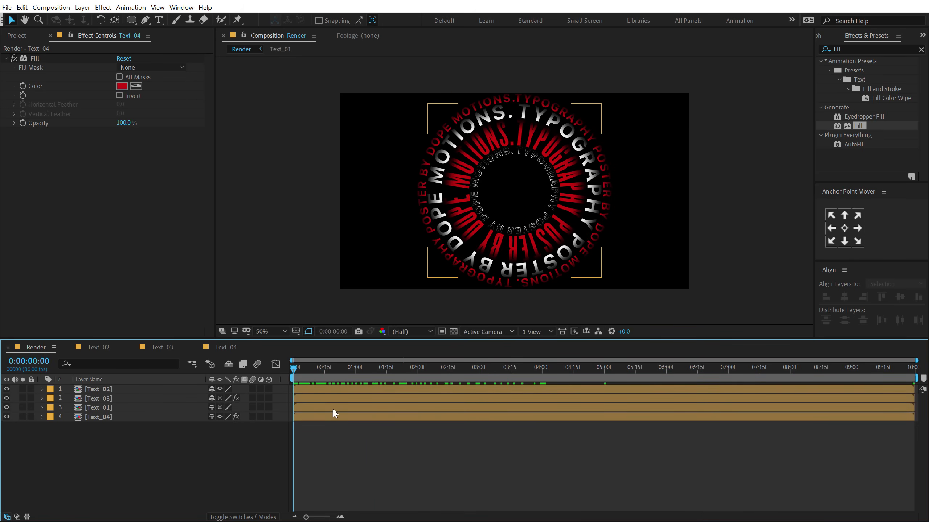
pyautogui.press('=')
pyautogui.press('=')
pyautogui.moveTo(396, 517); pyautogui.dragTo(368, 517)
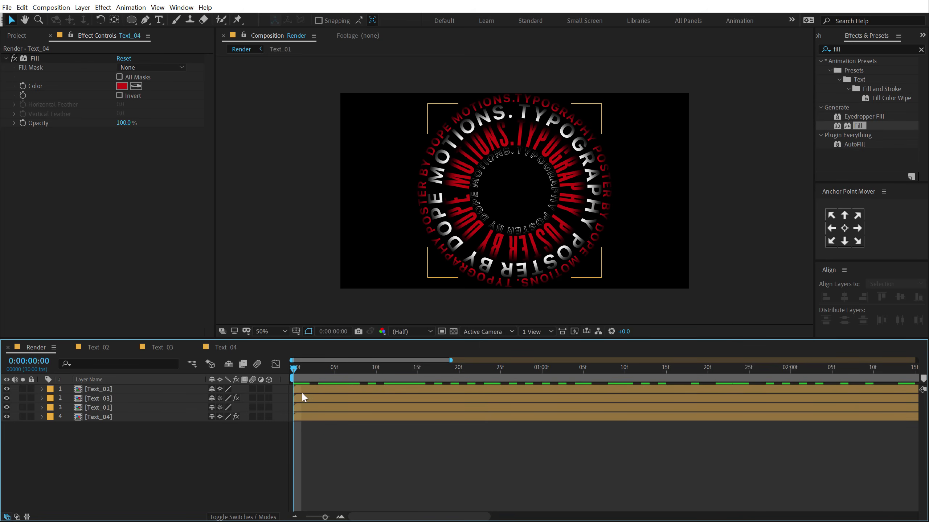
pyautogui.moveTo(303, 398); pyautogui.dragTo(357, 418)
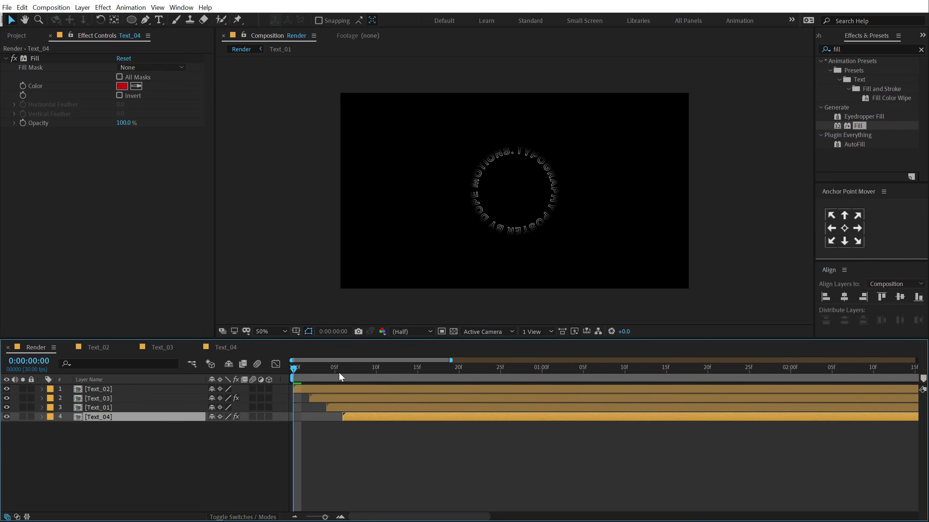
pyautogui.moveTo(341, 375); pyautogui.dragTo(472, 384)
pyautogui.moveTo(323, 398); pyautogui.dragTo(380, 420)
pyautogui.moveTo(488, 376); pyautogui.dragTo(416, 398)
pyautogui.moveTo(84, 462); pyautogui.dragTo(120, 391)
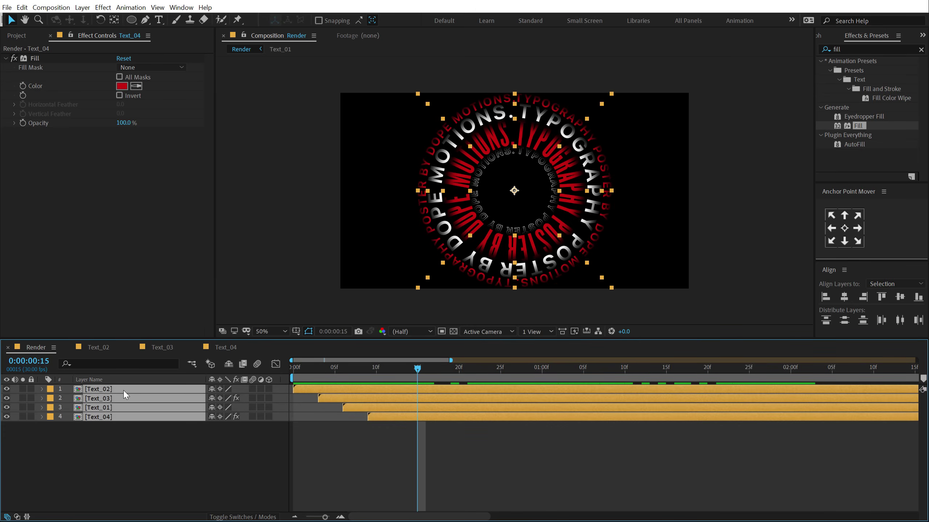
# - Enable Time Remapping on all four ring layers and extend layers 2–4 back to 0f
pyautogui.rightClick(124, 391)
pyautogui.moveTo(214, 160)
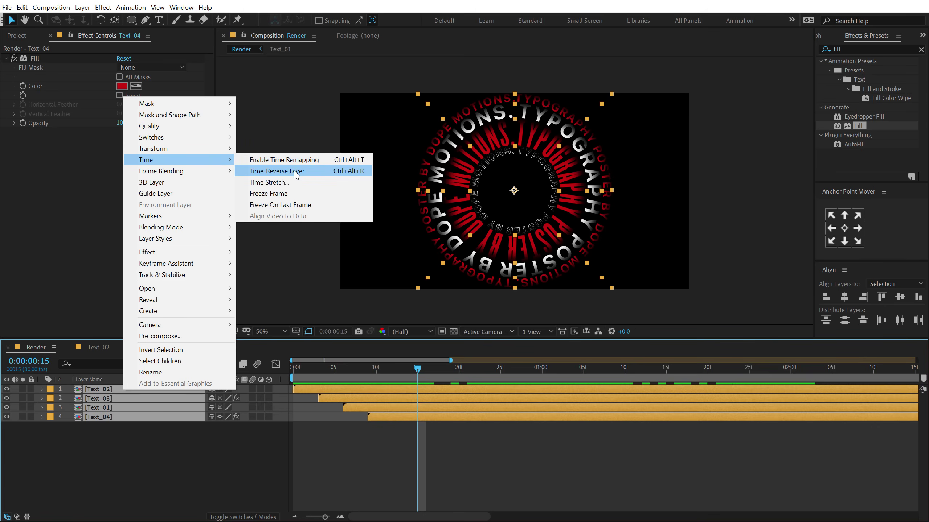
pyautogui.click(284, 160)
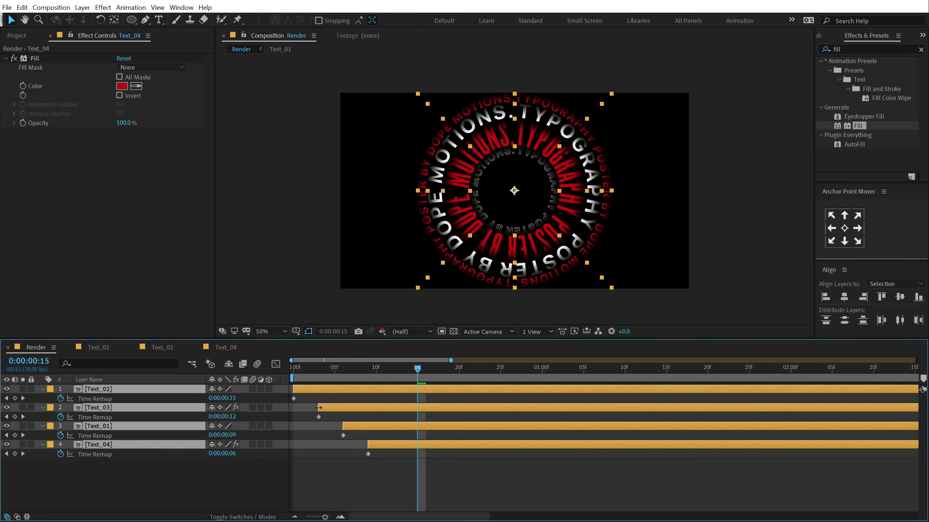
pyautogui.moveTo(294, 410); pyautogui.dragTo(201, 414)
# - Preview the staggered rings from the start and collapse the Time Remap properties
pyautogui.click(201, 506)
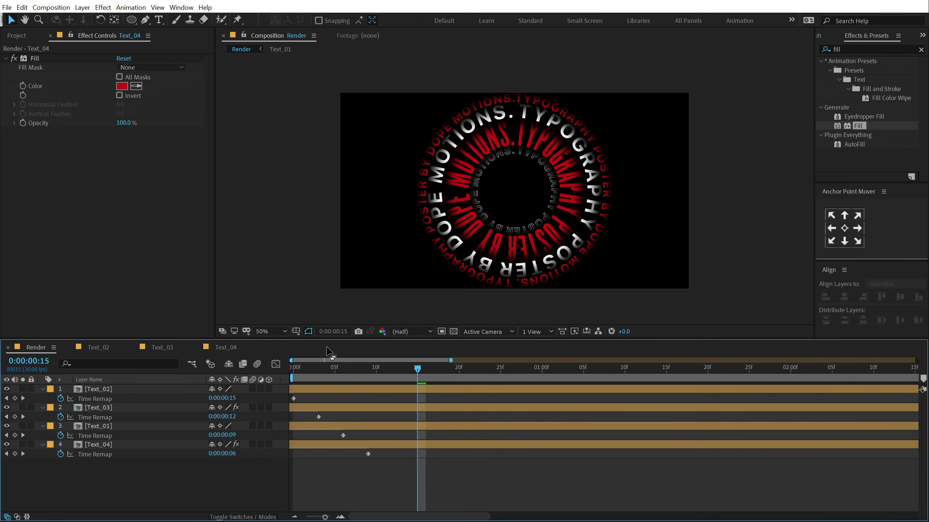
pyautogui.press('space')
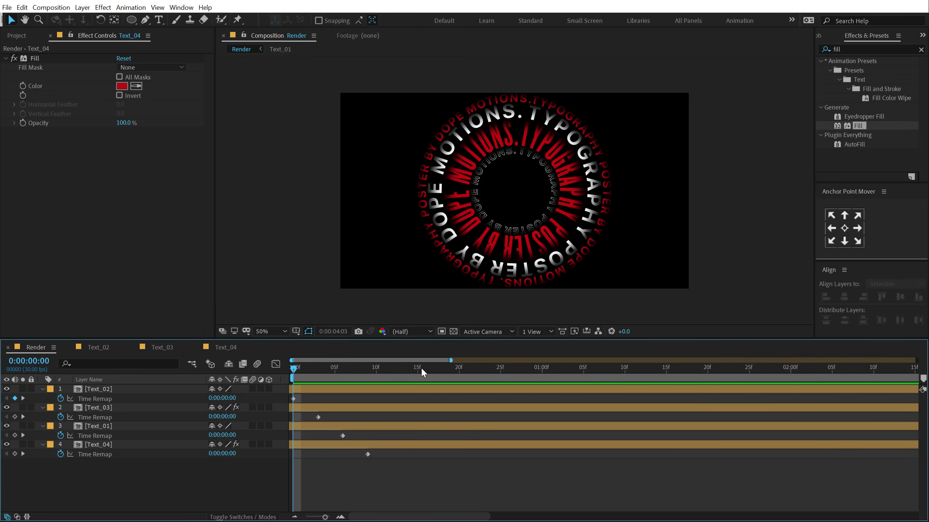
pyautogui.moveTo(343, 370); pyautogui.dragTo(791, 389)
pyautogui.scroll(-3, 490, 385)
pyautogui.hotkey('ctrl', 'a')
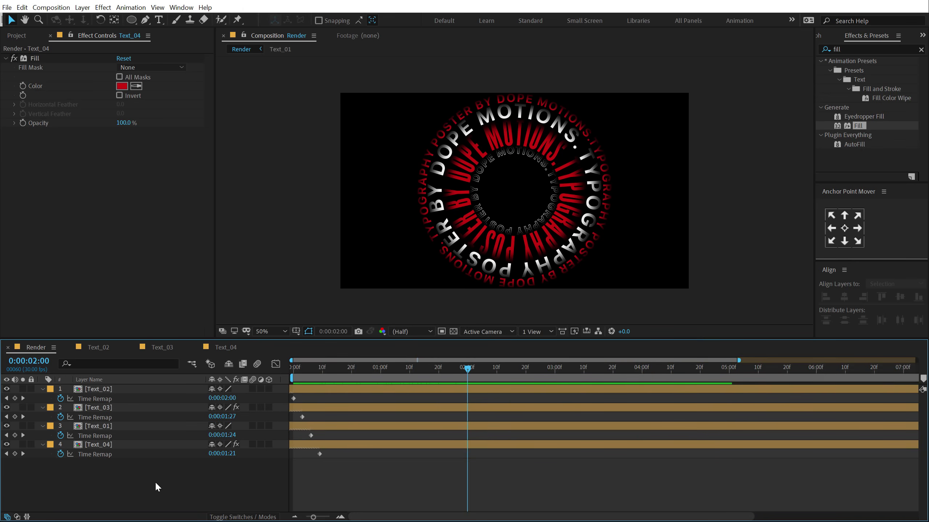
pyautogui.press('u')
pyautogui.click(140, 454)
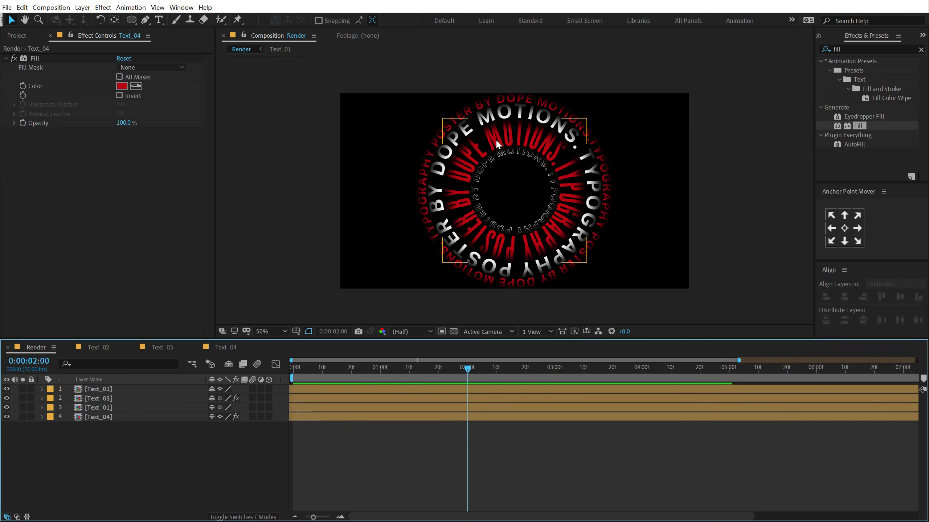
# - In the Text_02 comp, add a 100% Scale keyframe to the ring text at 4:00
pyautogui.doubleClick(105, 390)
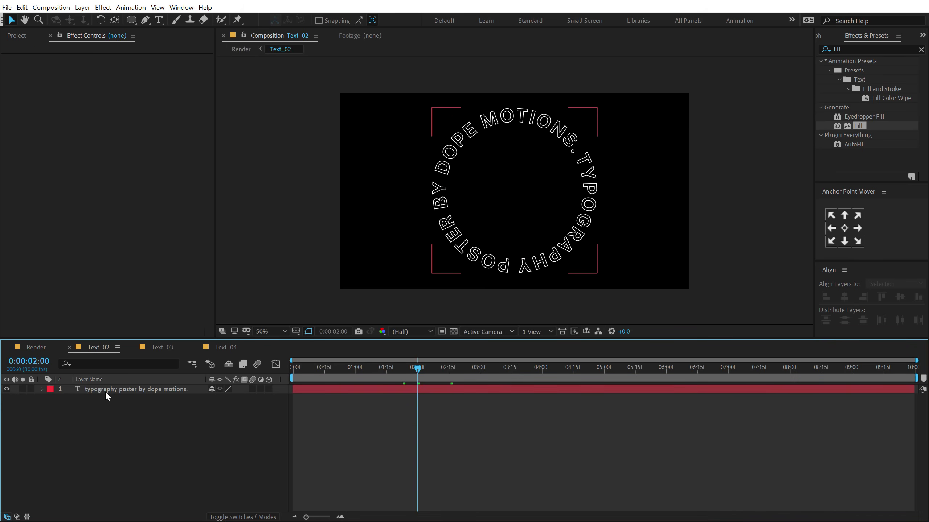
pyautogui.moveTo(463, 367); pyautogui.dragTo(543, 378)
pyautogui.click(571, 392)
pyautogui.click(570, 392)
pyautogui.press('u')
pyautogui.click(566, 369)
pyautogui.press('s')
pyautogui.click(69, 398)
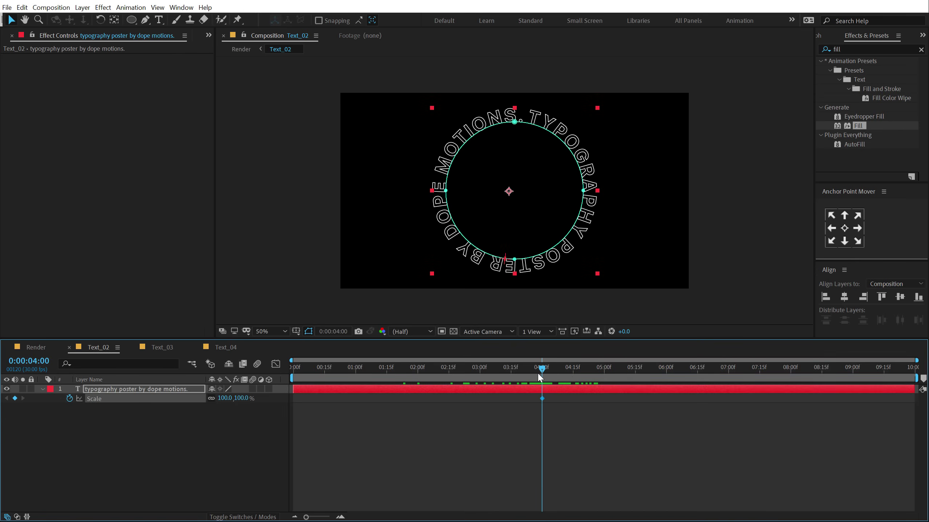
# - Add Scale keyframes of 110% at 5:00 and 100% at 6:00
pyautogui.moveTo(539, 376); pyautogui.dragTo(604, 370)
pyautogui.press('u')
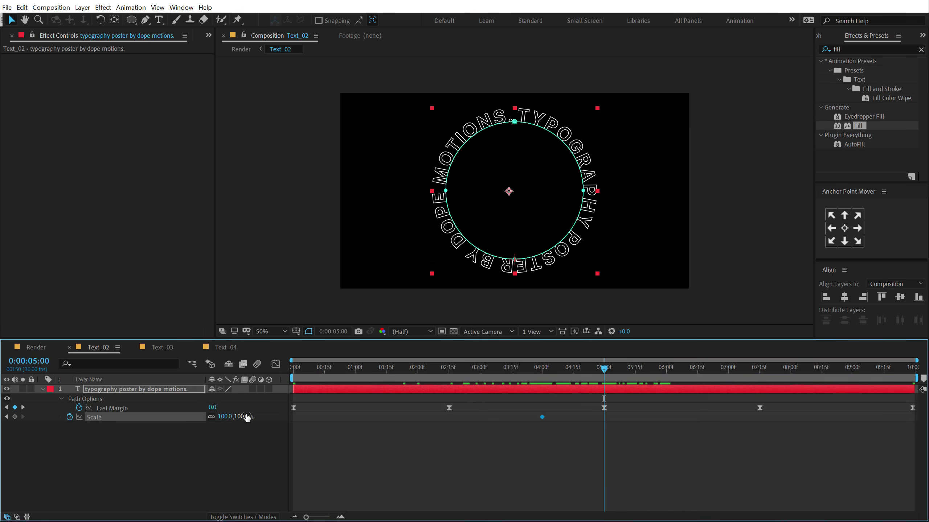
pyautogui.click(242, 417)
pyautogui.write('110')
pyautogui.press('Return')
pyautogui.moveTo(599, 377); pyautogui.dragTo(666, 376)
pyautogui.click(242, 417)
pyautogui.write('100')
pyautogui.press('Return')
# - Apply Easy Ease to the three Scale keyframes and view their speed graph
pyautogui.moveTo(509, 447); pyautogui.dragTo(689, 417)
pyautogui.press('F9')
pyautogui.click(279, 362)
pyautogui.scroll(2, 682, 433)
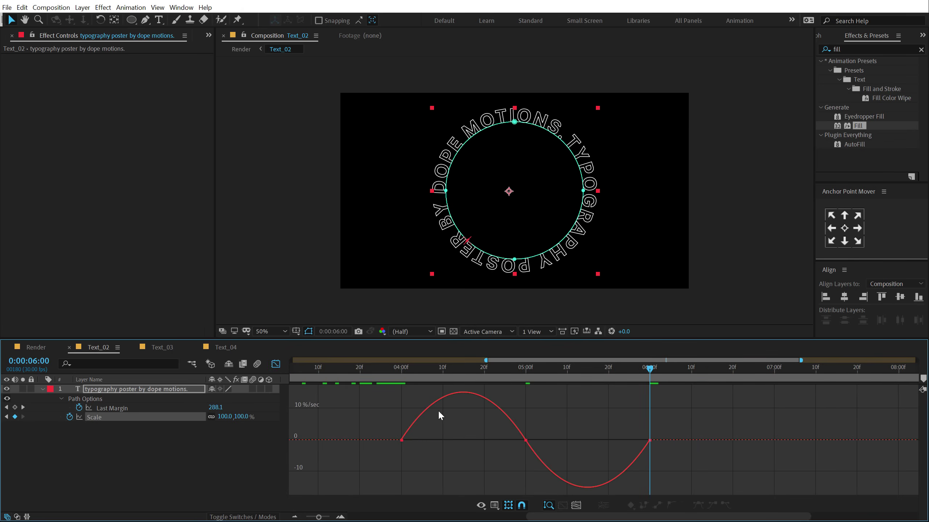
# - Open the Keyframe Wingman panel from the Window menu and dock it
pyautogui.click(182, 8)
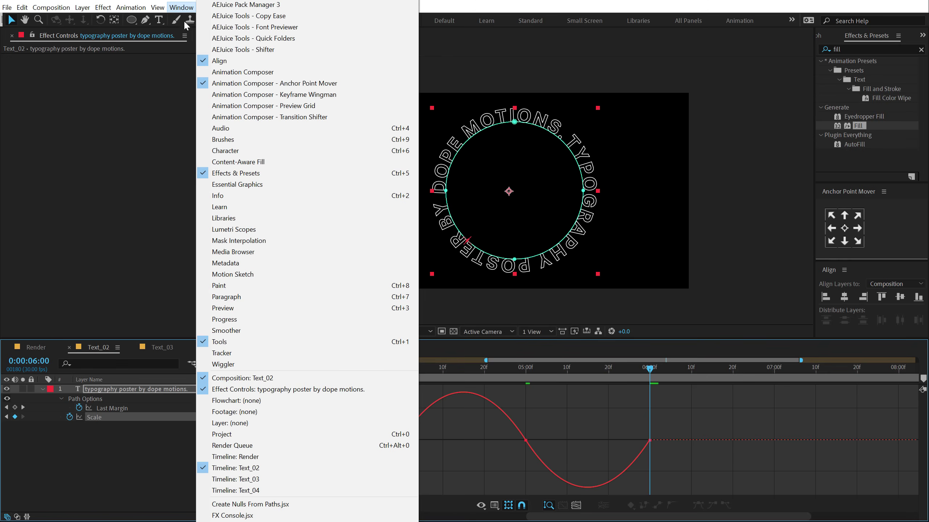
pyautogui.click(290, 96)
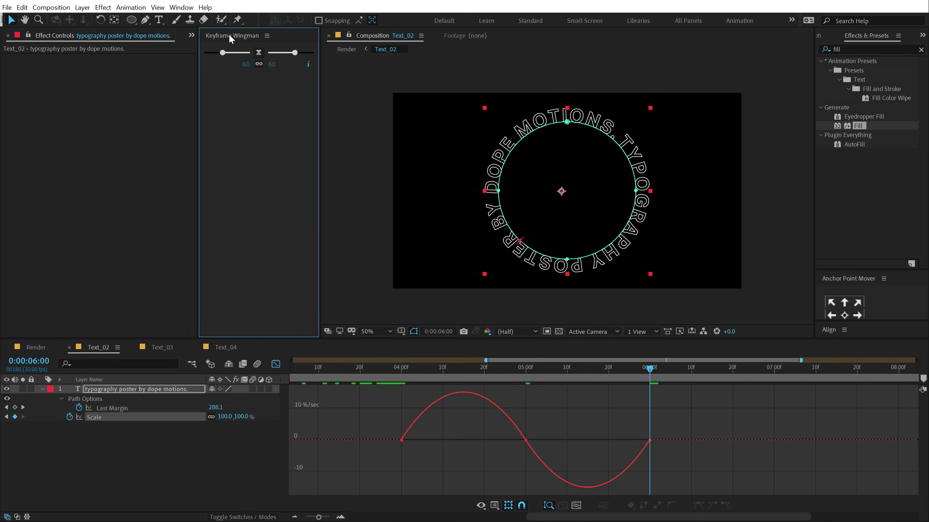
pyautogui.moveTo(229, 37); pyautogui.dragTo(127, 322)
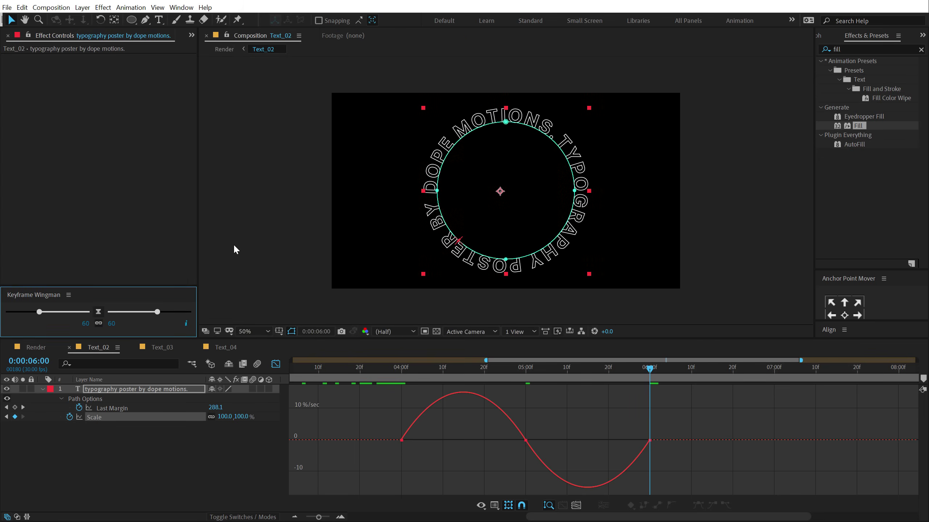
# - Set 91% ease influence on the three Scale keyframes and preview the pulse
pyautogui.moveTo(367, 410); pyautogui.dragTo(724, 474)
pyautogui.moveTo(157, 314); pyautogui.dragTo(186, 311)
pyautogui.click(402, 369)
pyautogui.press('space')
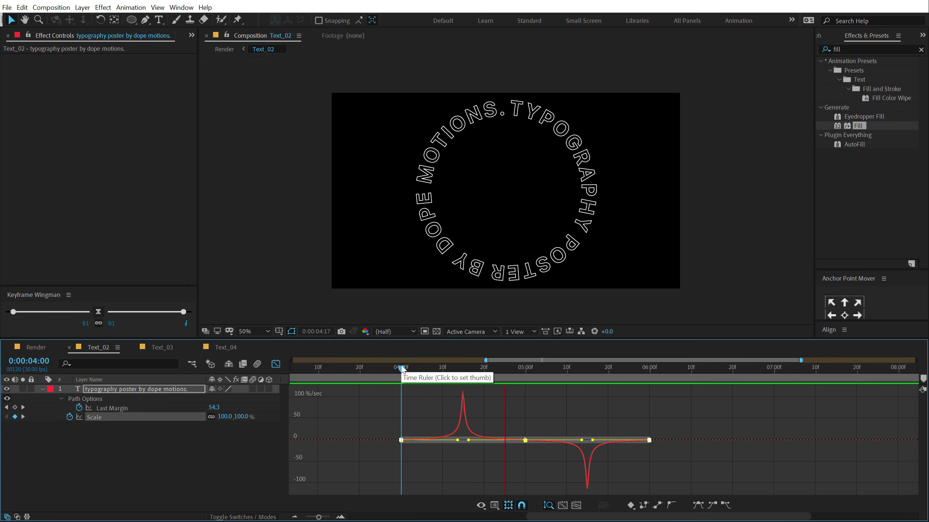
pyautogui.press('space')
pyautogui.press('space')
pyautogui.press('space')
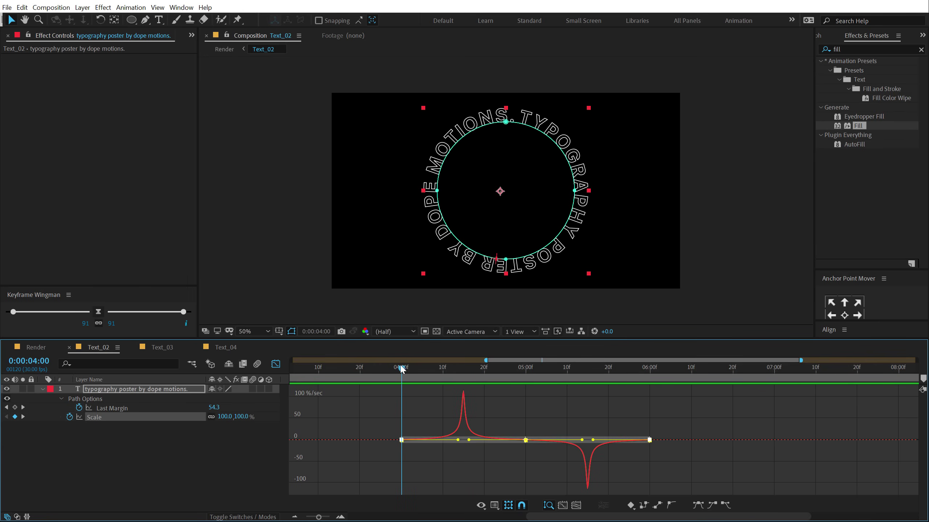
# - Check the pulse in the Render comp, then copy Text_02's three Scale keyframes
pyautogui.click(36, 348)
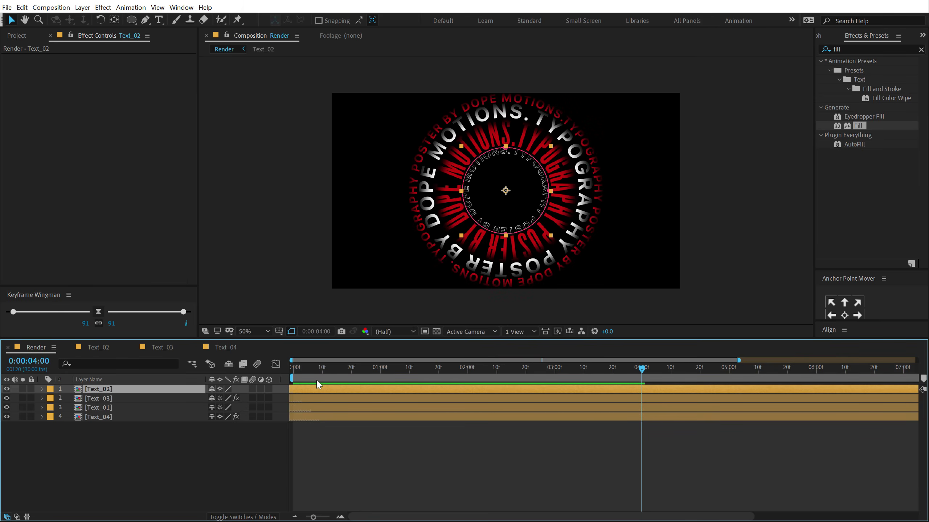
pyautogui.moveTo(357, 367); pyautogui.dragTo(694, 372)
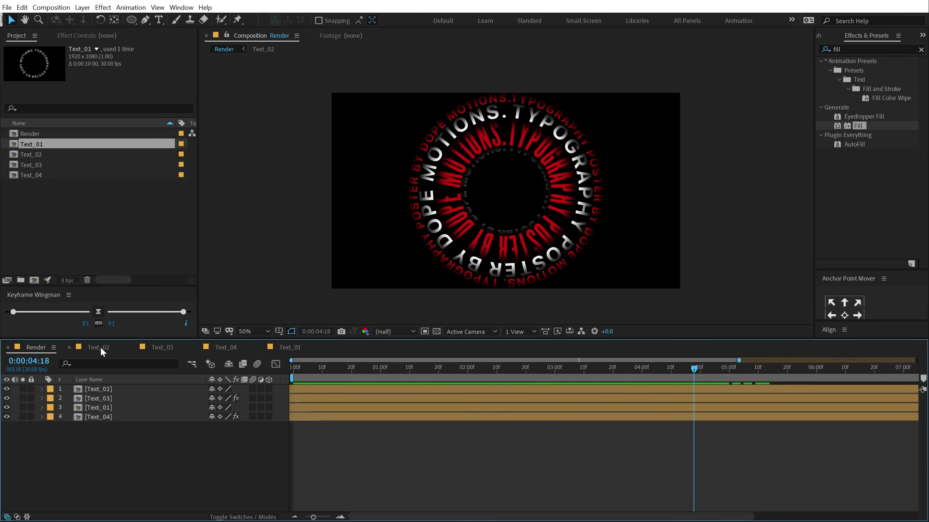
pyautogui.click(98, 347)
pyautogui.click(273, 364)
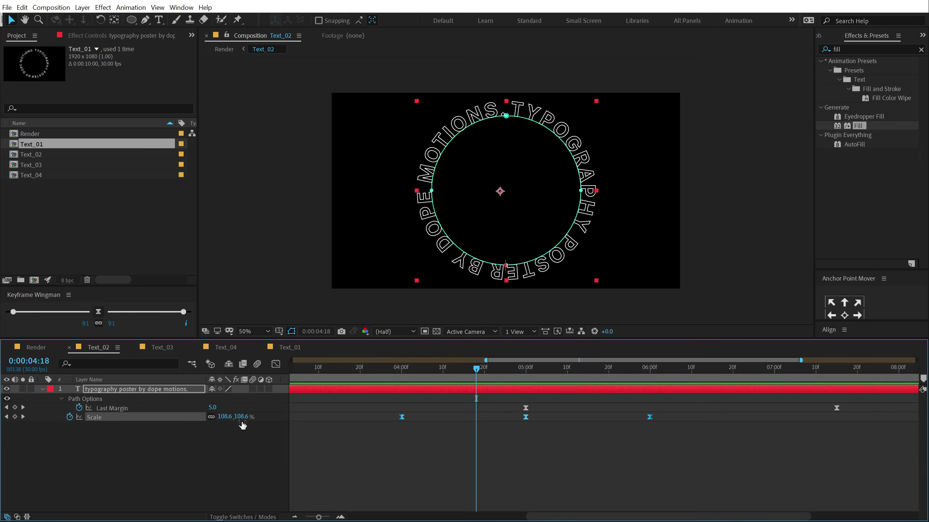
pyautogui.moveTo(325, 449); pyautogui.dragTo(696, 416)
# - Paste the Scale pulse at 4:00 onto the text layers in Text_03, Text_04 and Text_01
pyautogui.click(167, 348)
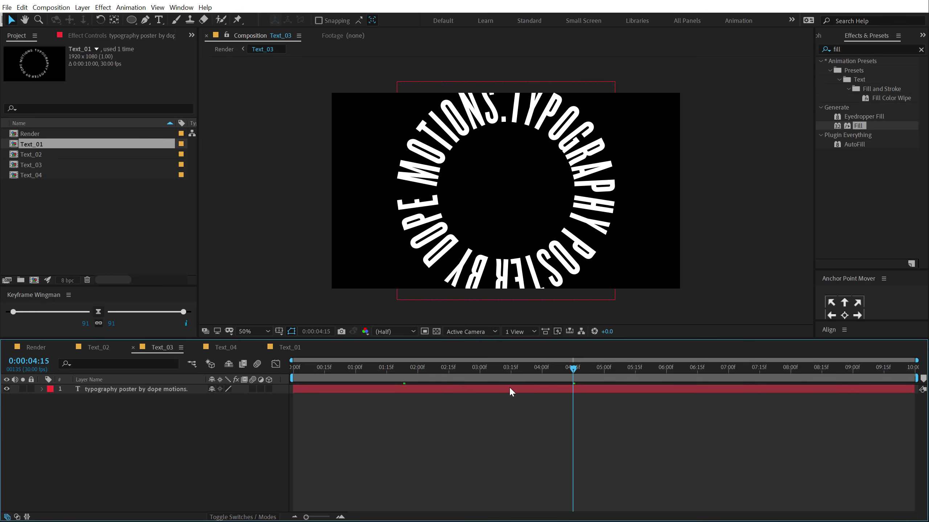
pyautogui.click(542, 369)
pyautogui.click(532, 390)
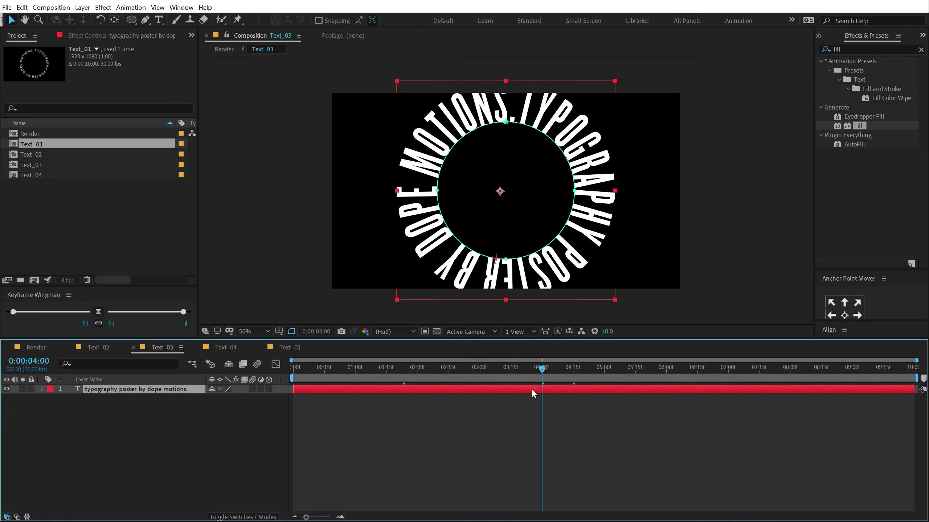
pyautogui.click(225, 348)
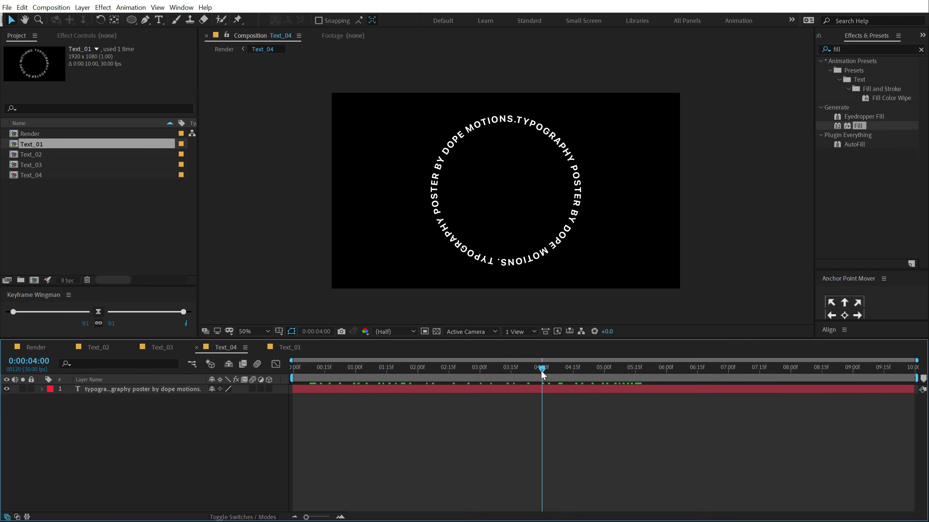
pyautogui.click(501, 389)
pyautogui.press('Return')
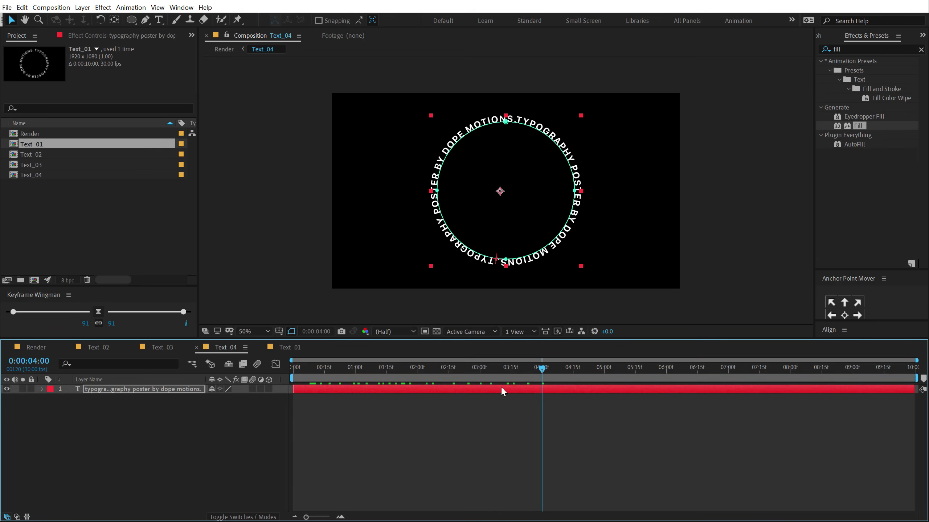
pyautogui.click(290, 347)
pyautogui.moveTo(570, 368); pyautogui.dragTo(542, 368)
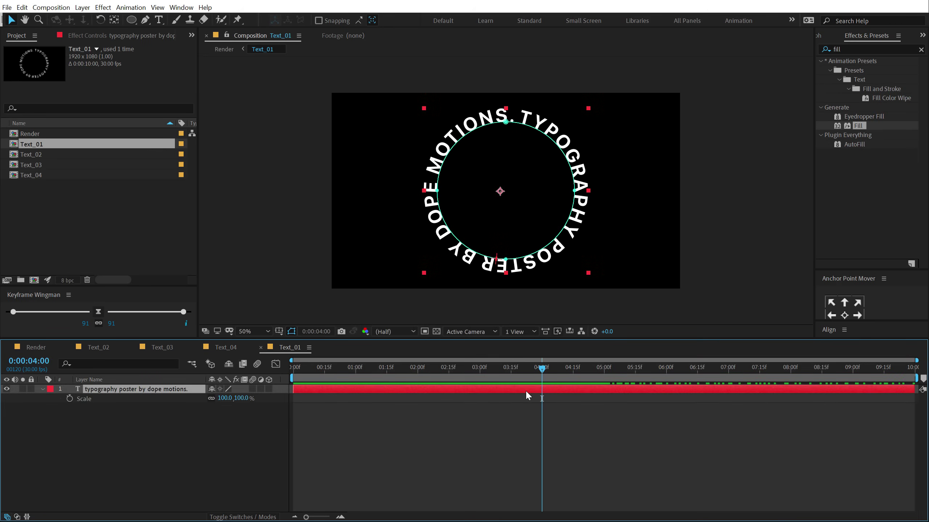
# - Scrub the Render comp's full 10-second timeline to check all pulsing rings
pyautogui.click(42, 348)
pyautogui.moveTo(534, 370); pyautogui.dragTo(831, 372)
pyautogui.press('-')
pyautogui.moveTo(340, 368); pyautogui.dragTo(230, 368)
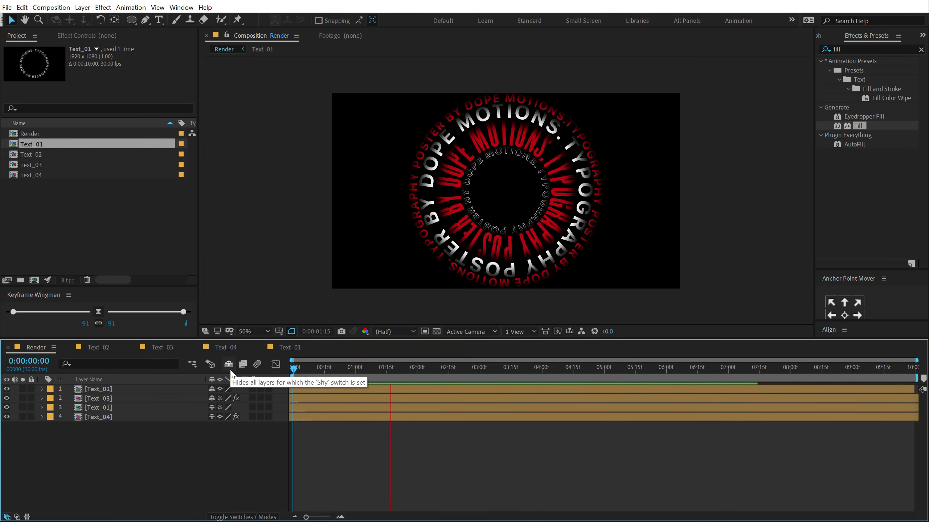